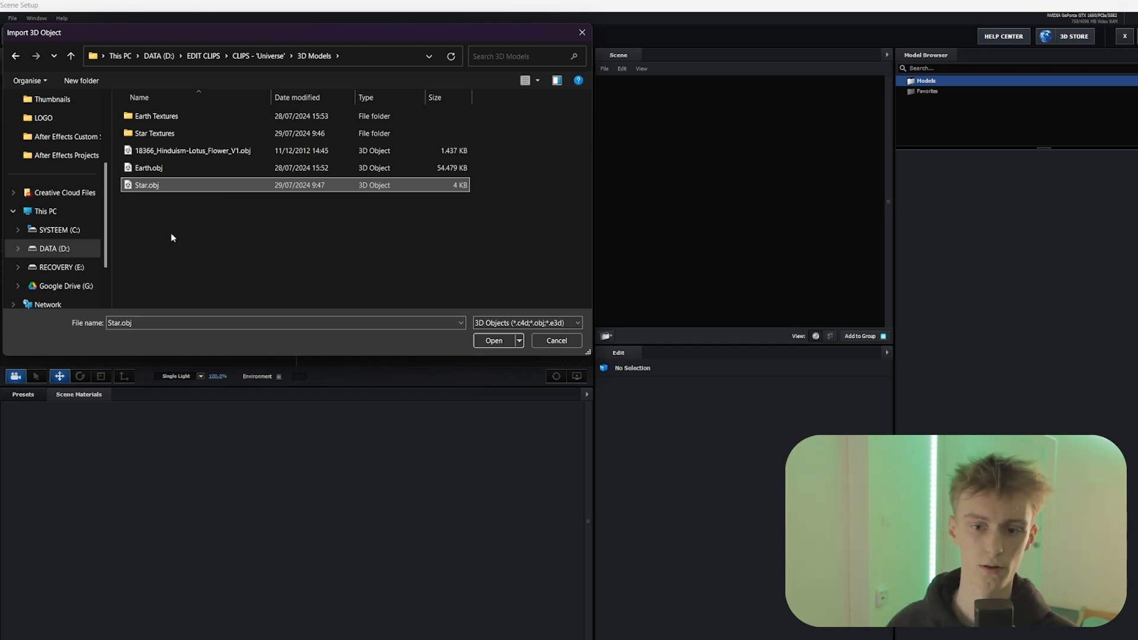
Import Star.obj with the default import preferences and turn on Normalize Size for the star model
left_click(217, 639)
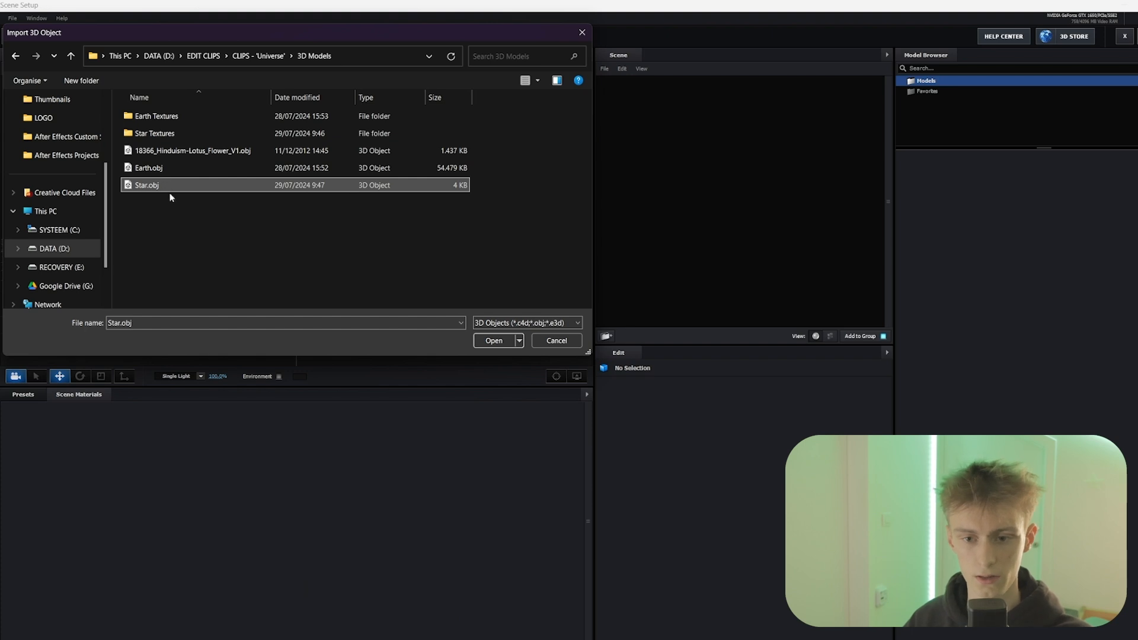
left_click(496, 341)
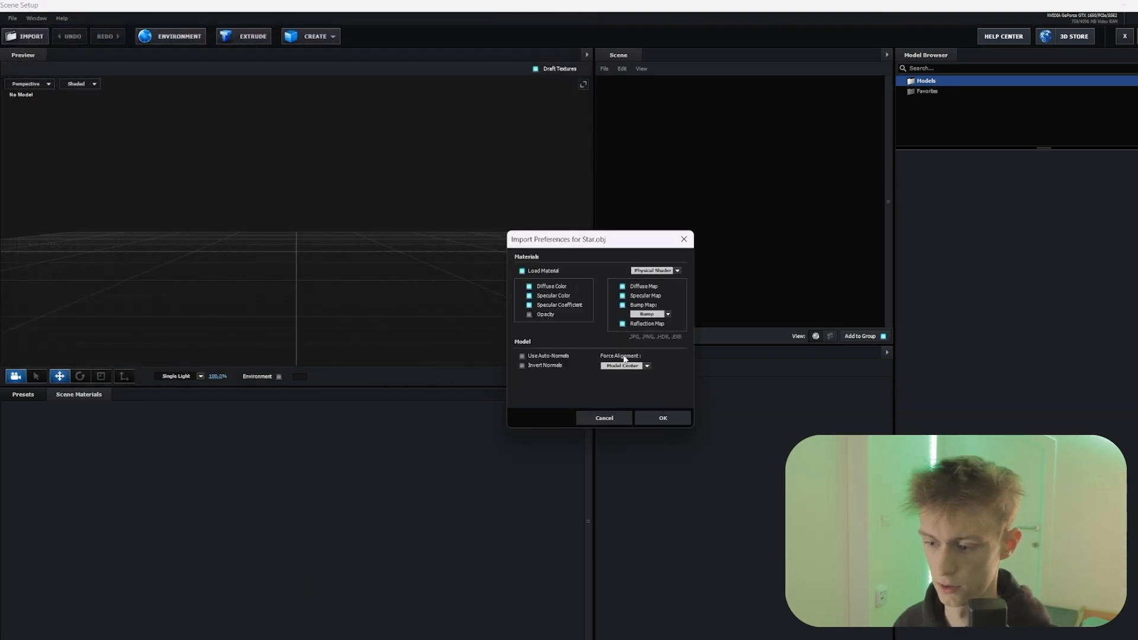
left_click(664, 419)
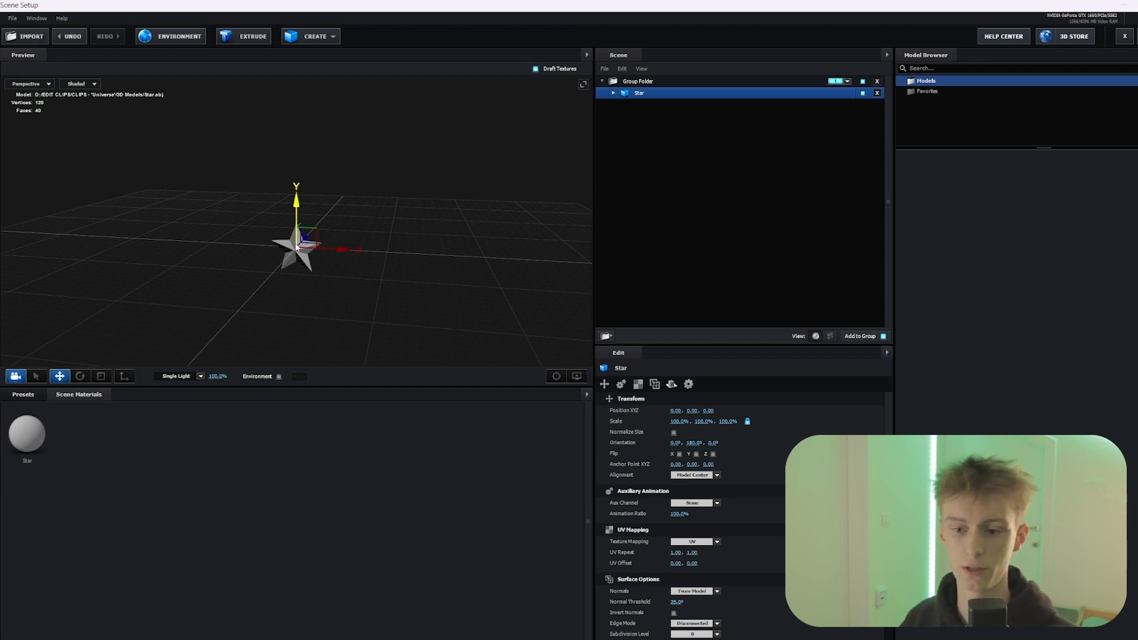
mouse_move(371, 246)
left_mouse_down()
mouse_move(350, 280)
mouse_move(338, 266)
mouse_move(358, 260)
mouse_move(283, 281)
mouse_move(310, 224)
mouse_move(452, 218)
mouse_move(416, 214)
mouse_move(386, 263)
left_mouse_up()
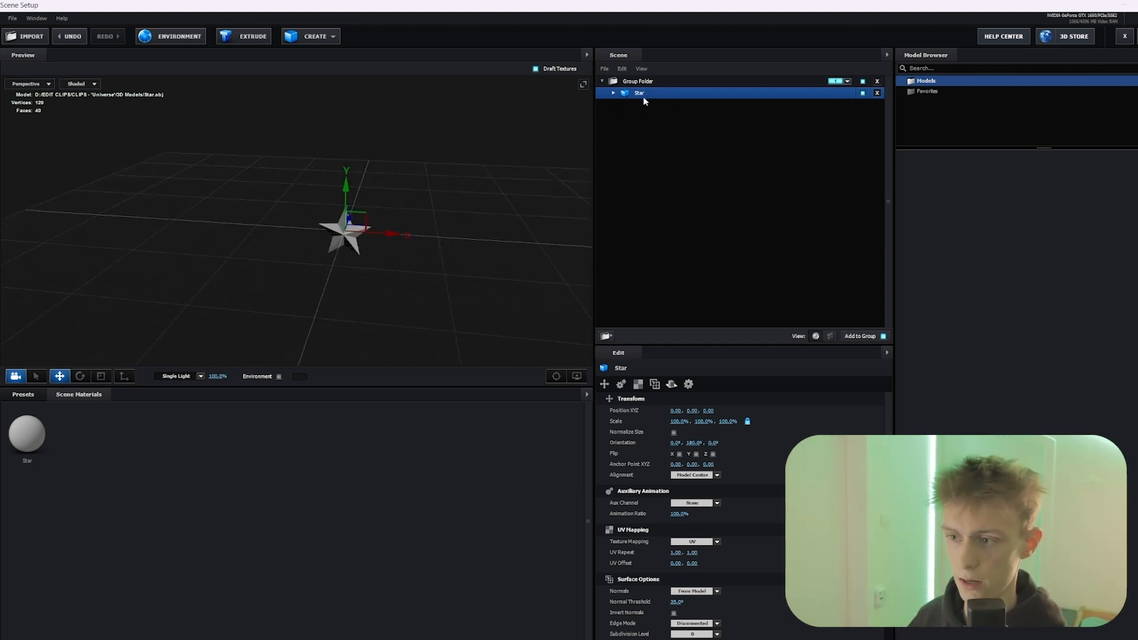
left_click(673, 432)
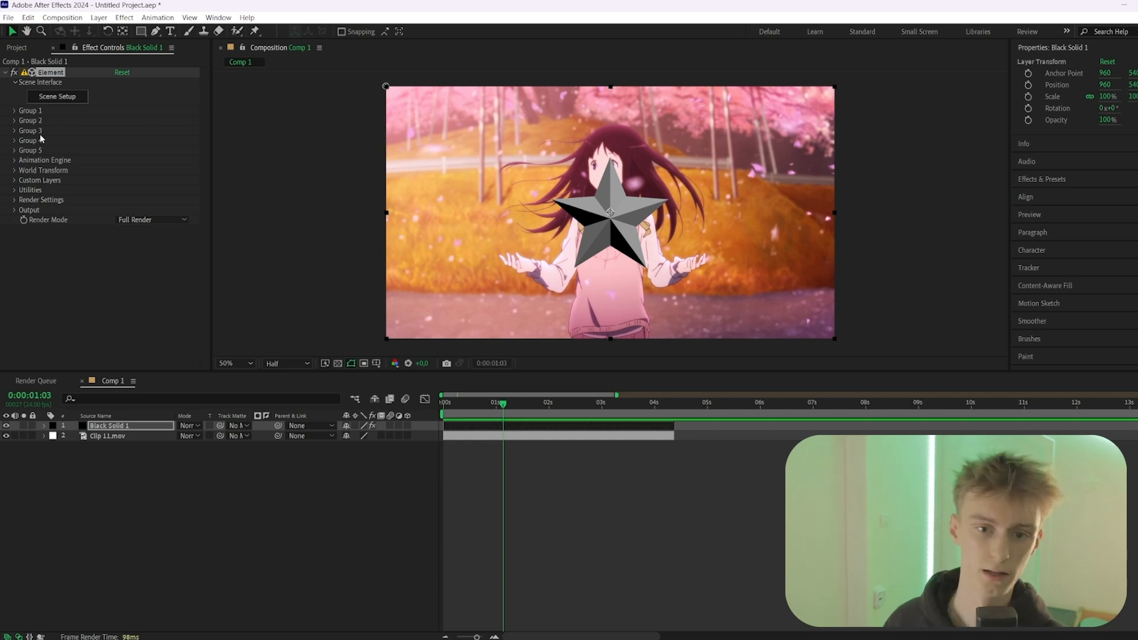
Set Group 1's particle count to 5 and its replicator shape to Sphere
left_click(14, 111)
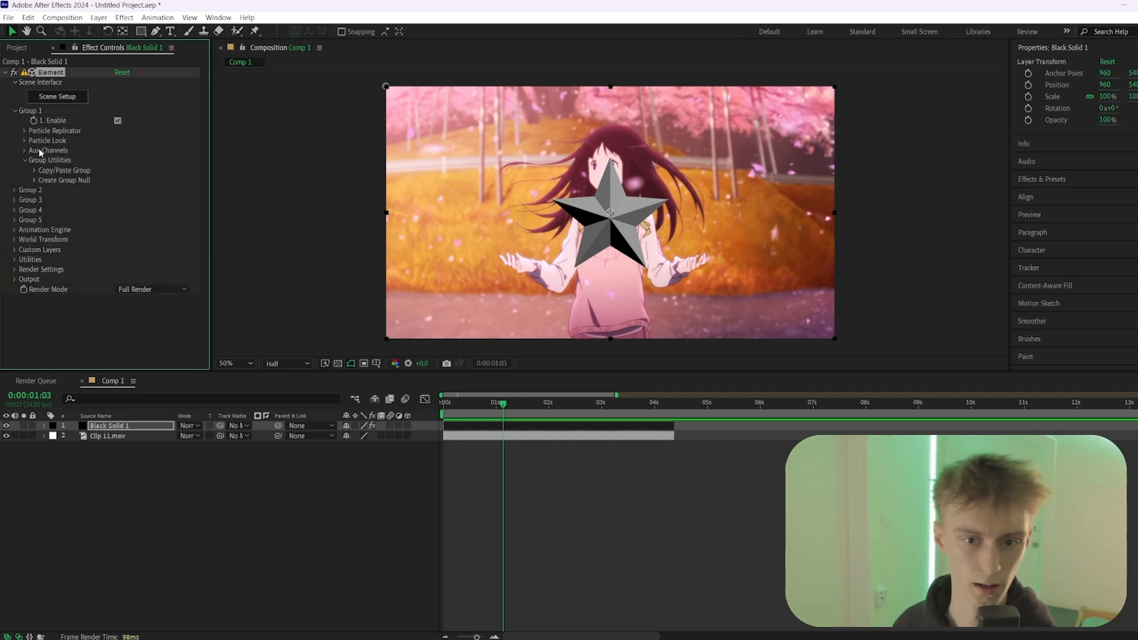
left_click(24, 131)
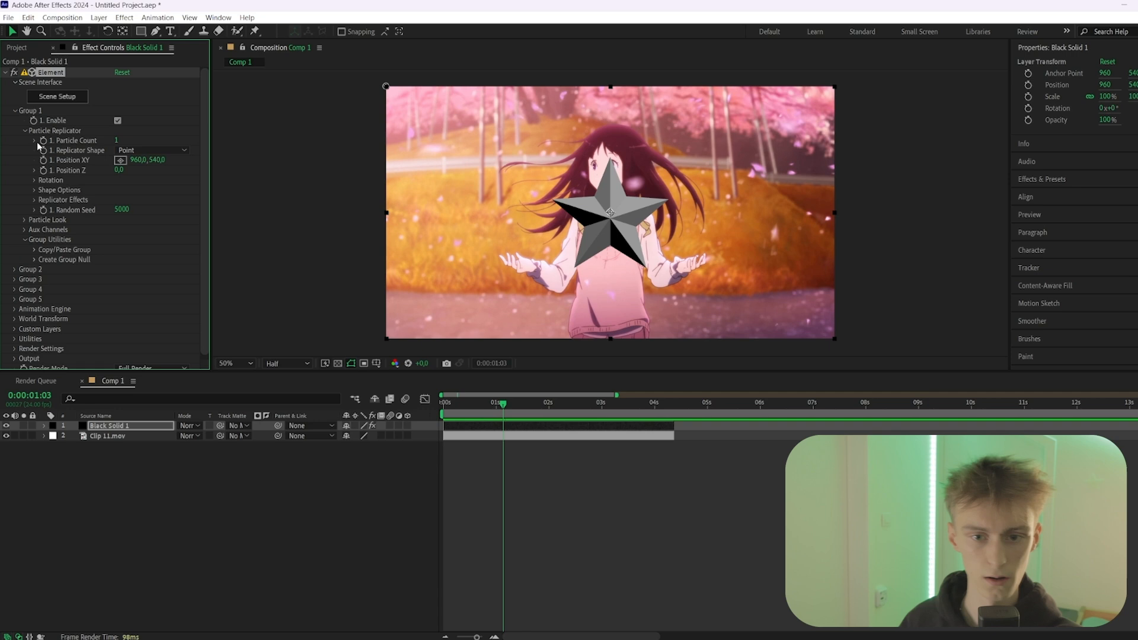
left_click(117, 142)
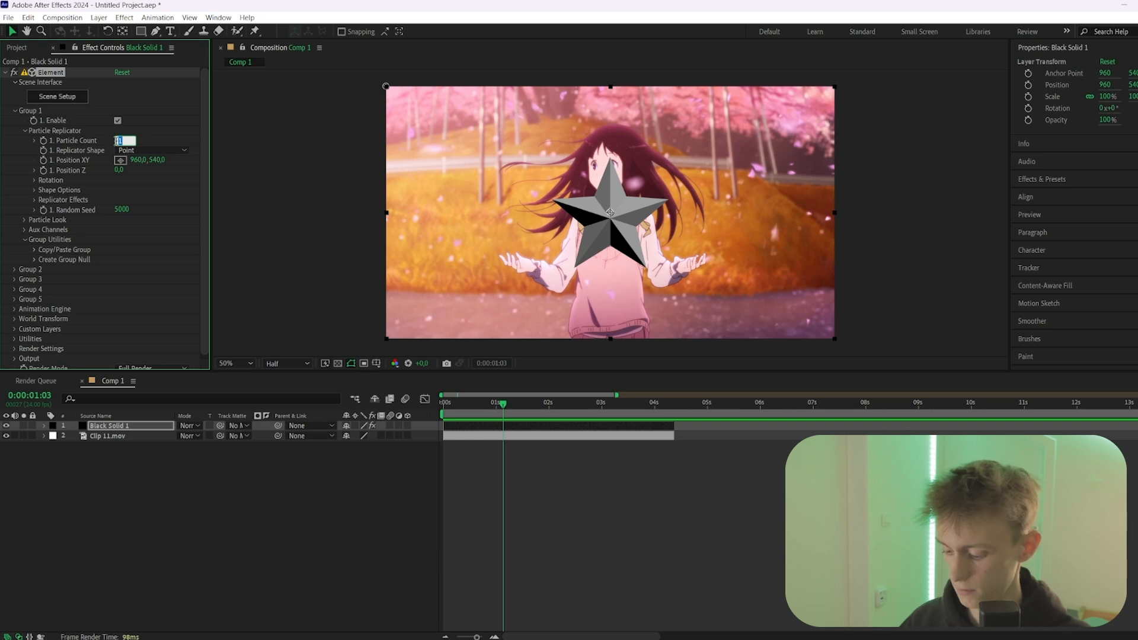
type("5")
left_click(89, 150)
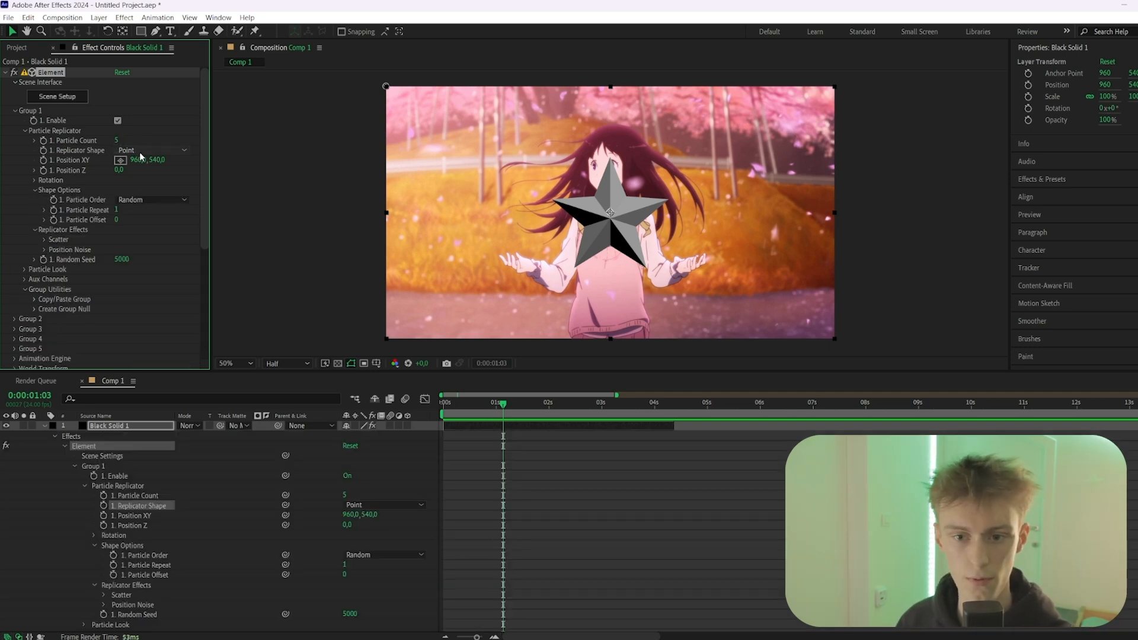
left_click(140, 153)
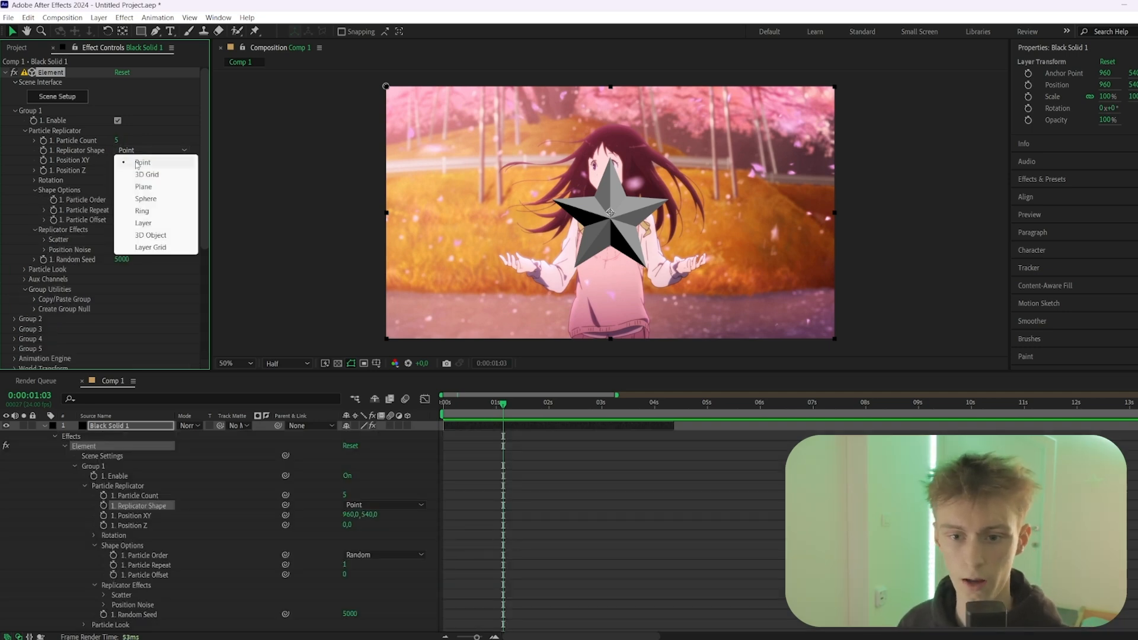
left_click(146, 200)
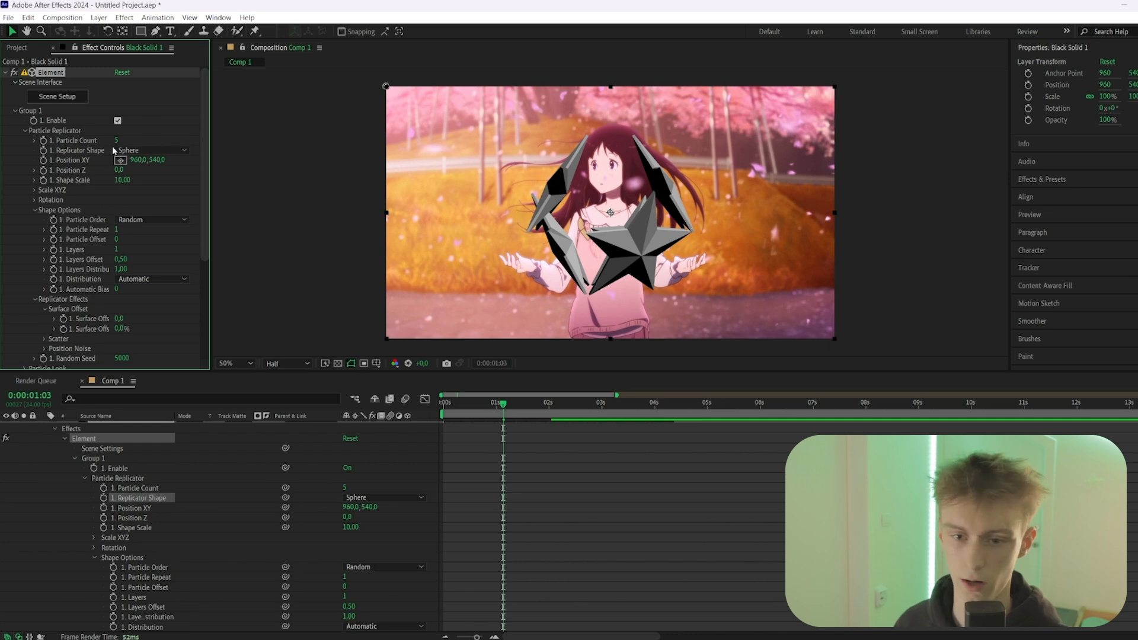
Spread the replicated stars with Scatter 22.5, X Scatter 49.7, Y Scatter 10.5 and Z Scatter -2.2
scroll(89, 166, "down", 1)
left_click(36, 183)
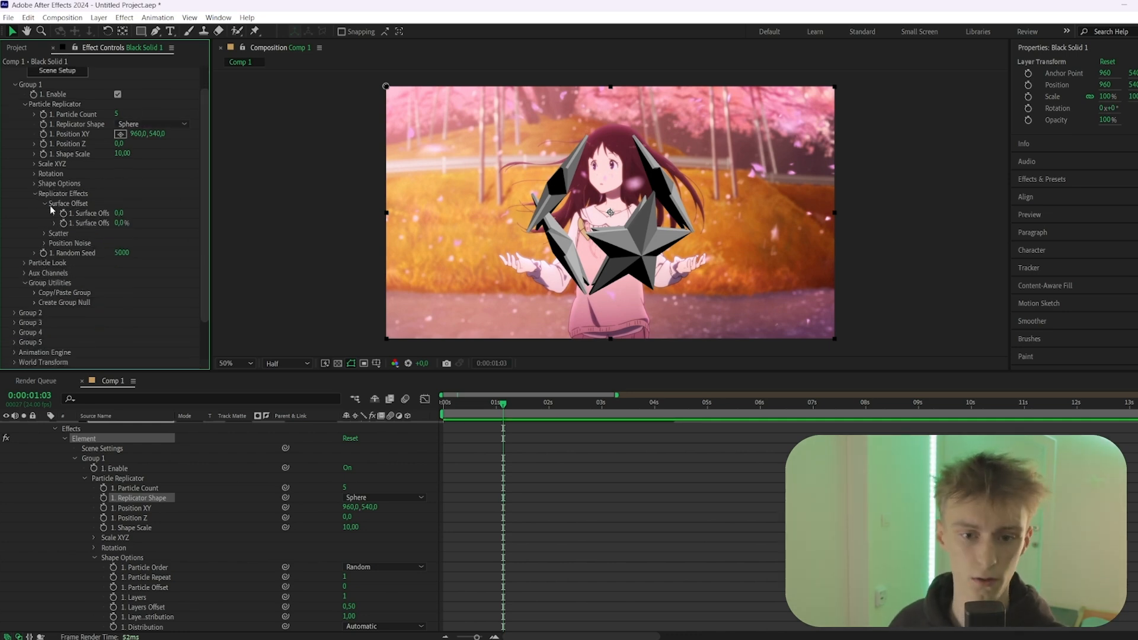
left_click(35, 184)
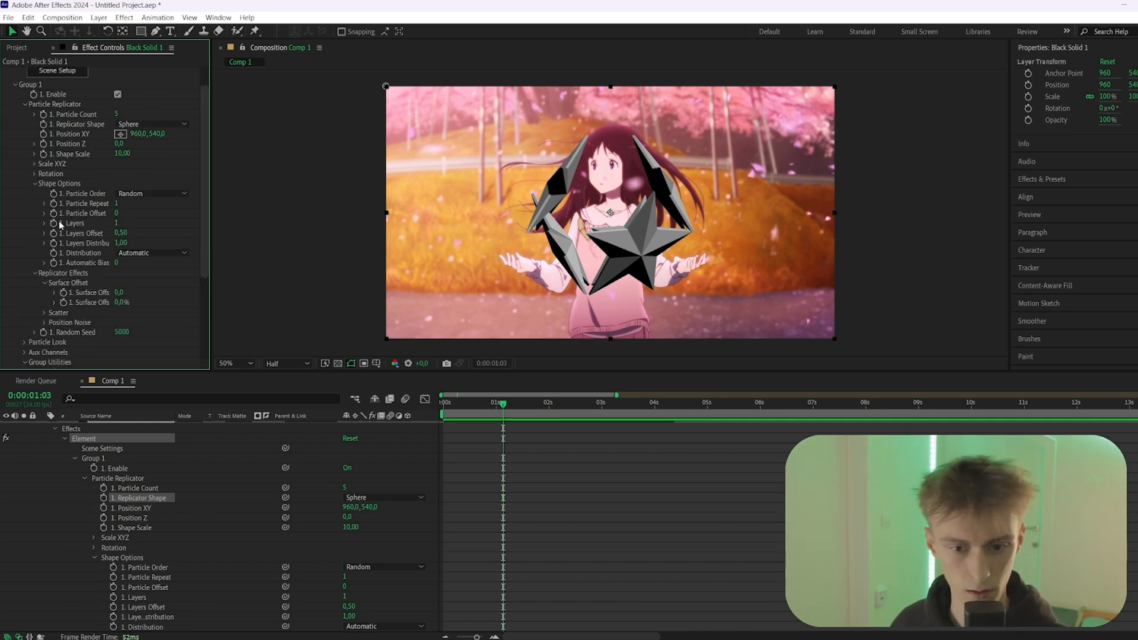
left_click(44, 313)
scroll(71, 296, "down", 2)
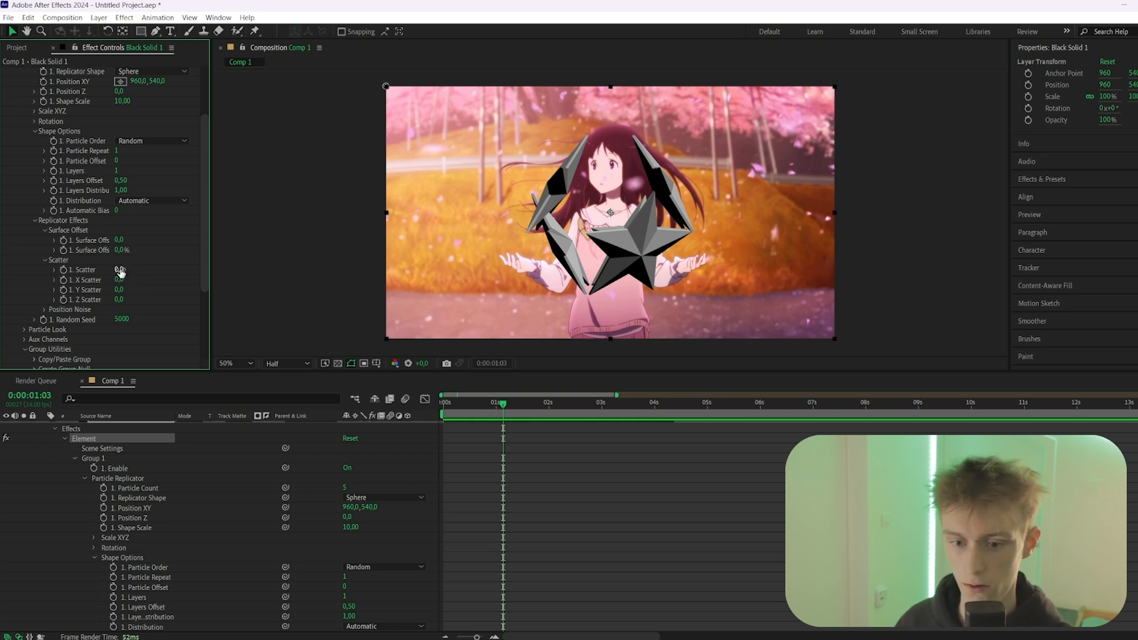
left_click_drag(120, 270, 43, 295)
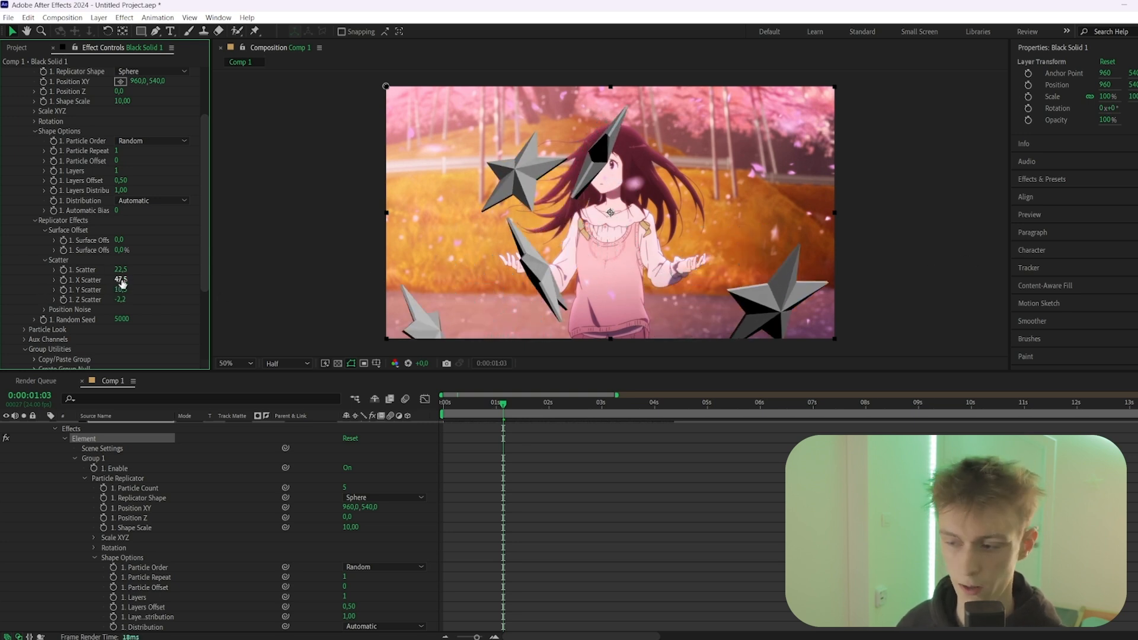
left_click_drag(120, 280, 246, 272)
Set the particle replicator's random seed to 20600 and its XY position to 1105, 540
scroll(178, 254, "down", 1)
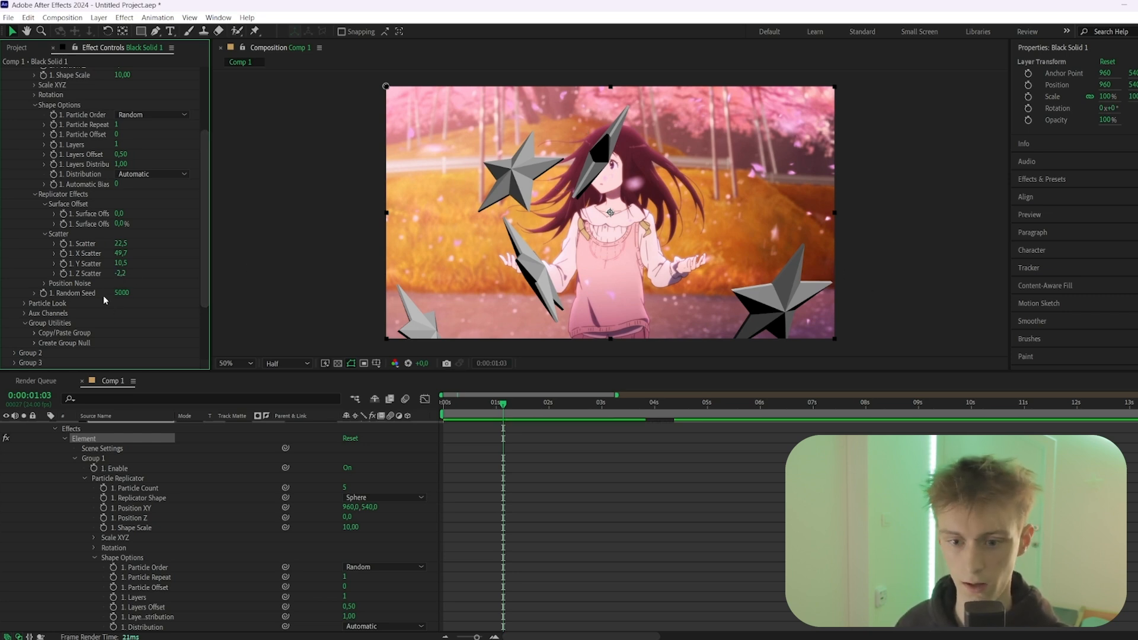
left_click_drag(122, 299, 148, 299)
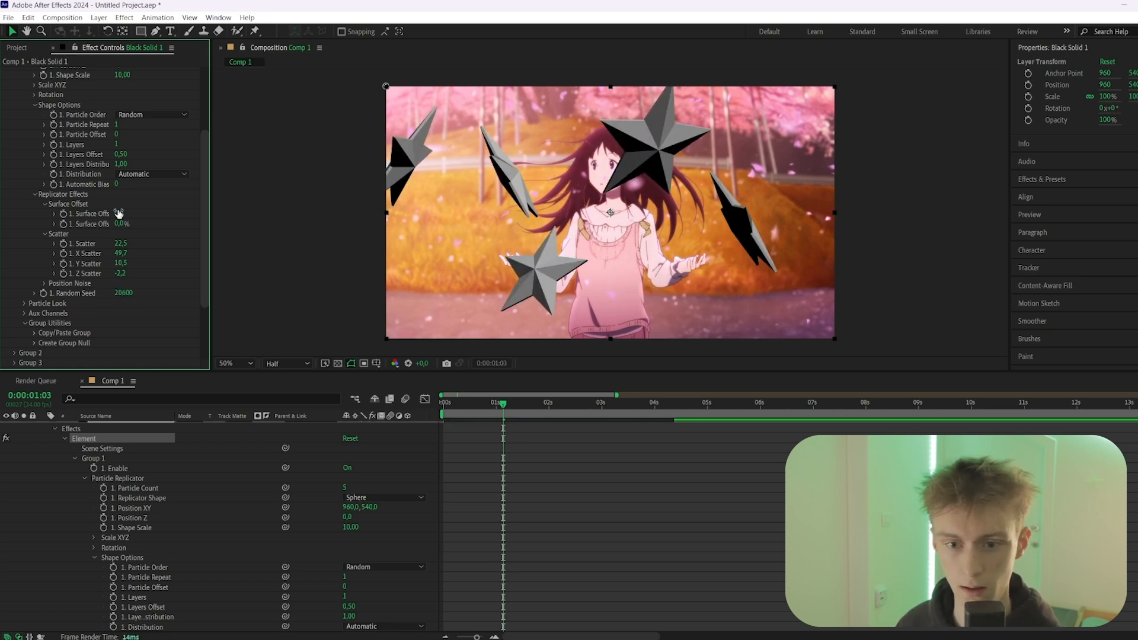
scroll(118, 211, "up", 5)
left_click(104, 162)
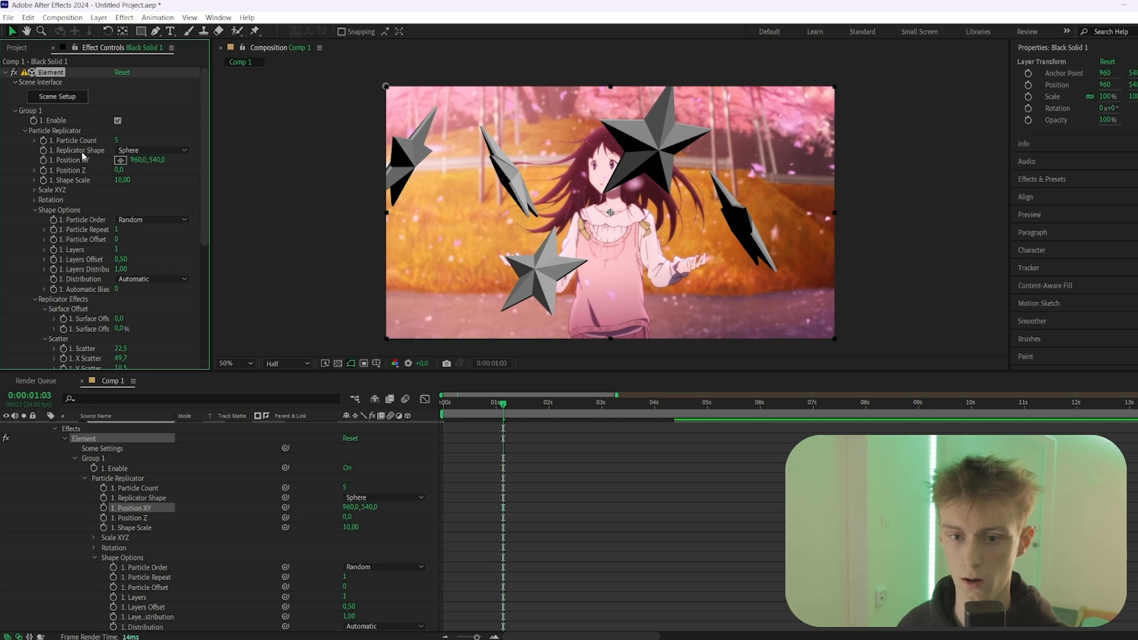
left_click_drag(138, 160, 160, 160)
Randomize the star particles' rotation angle by 40° in X, 18° in Y and 25° in Z
scroll(106, 161, "down", 1)
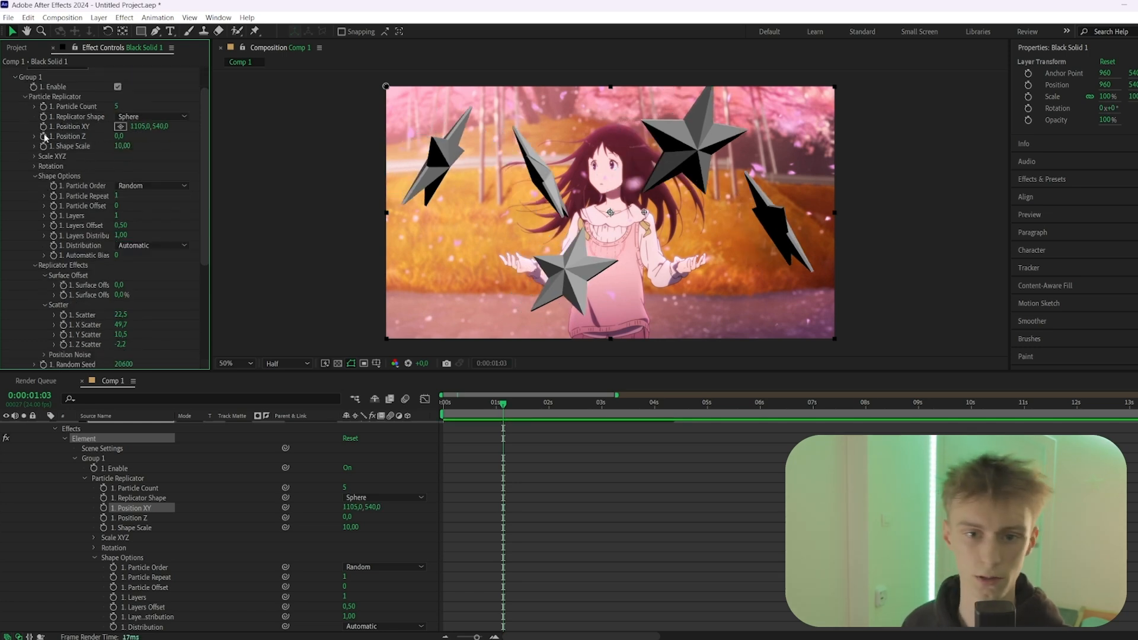
left_click(25, 96)
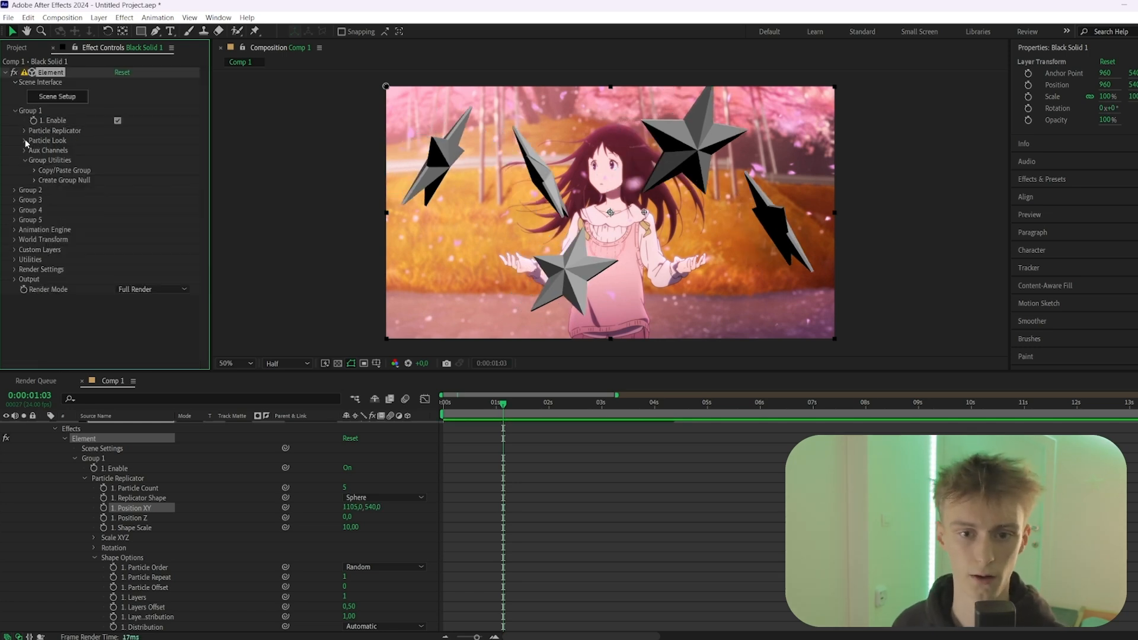
left_click(24, 140)
scroll(35, 160, "down", 1)
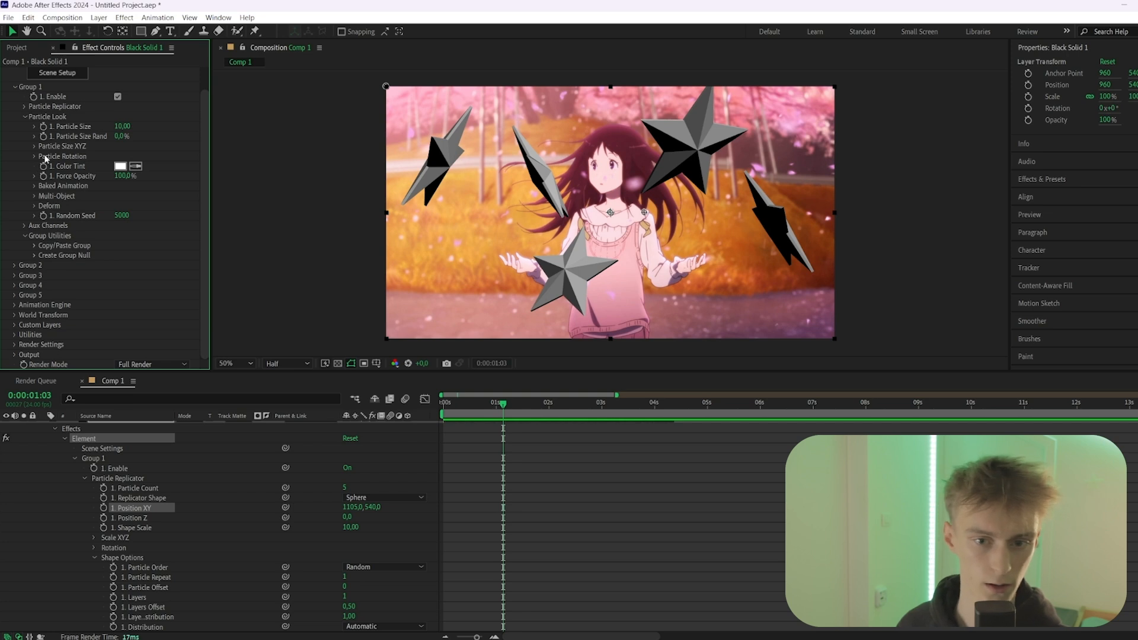
left_click(34, 156)
scroll(118, 145, "down", 2)
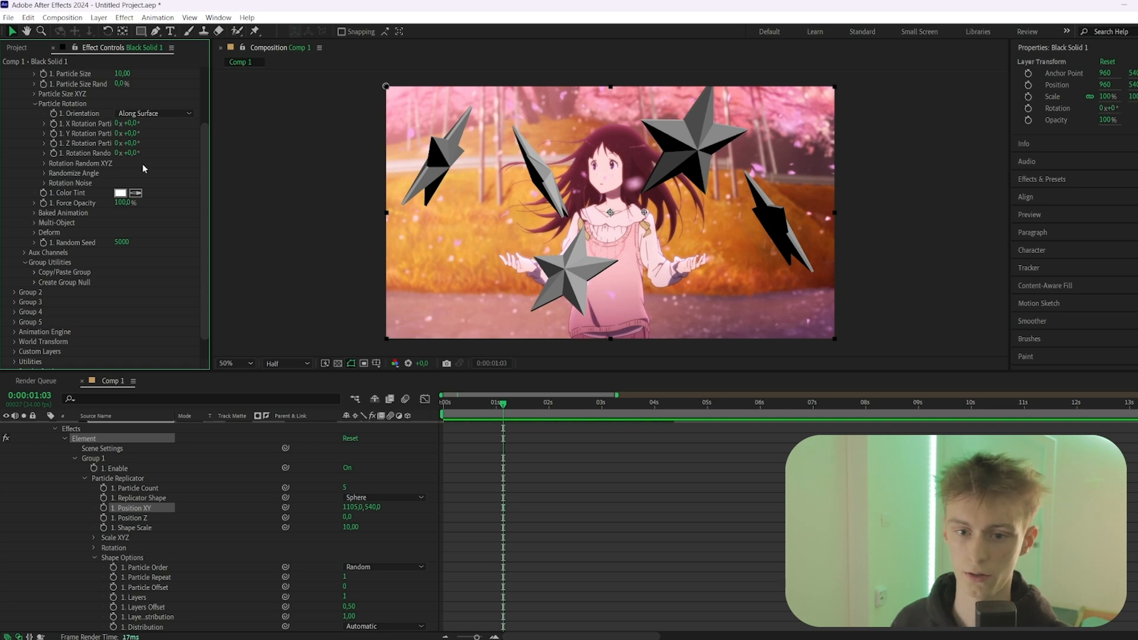
left_click(45, 173)
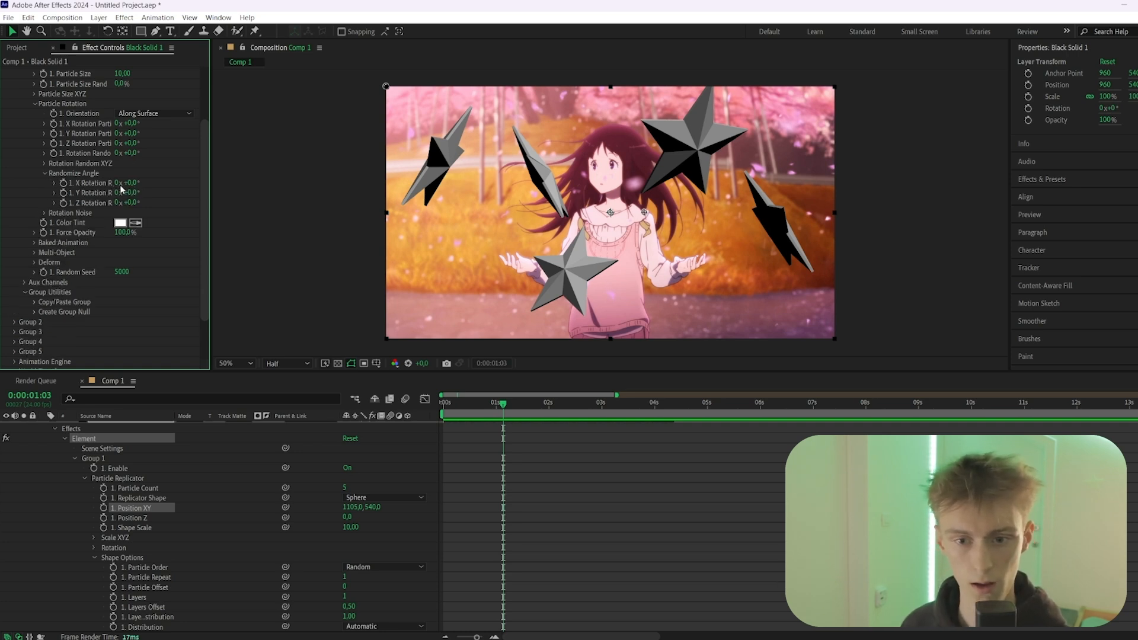
left_click_drag(127, 183, 146, 184)
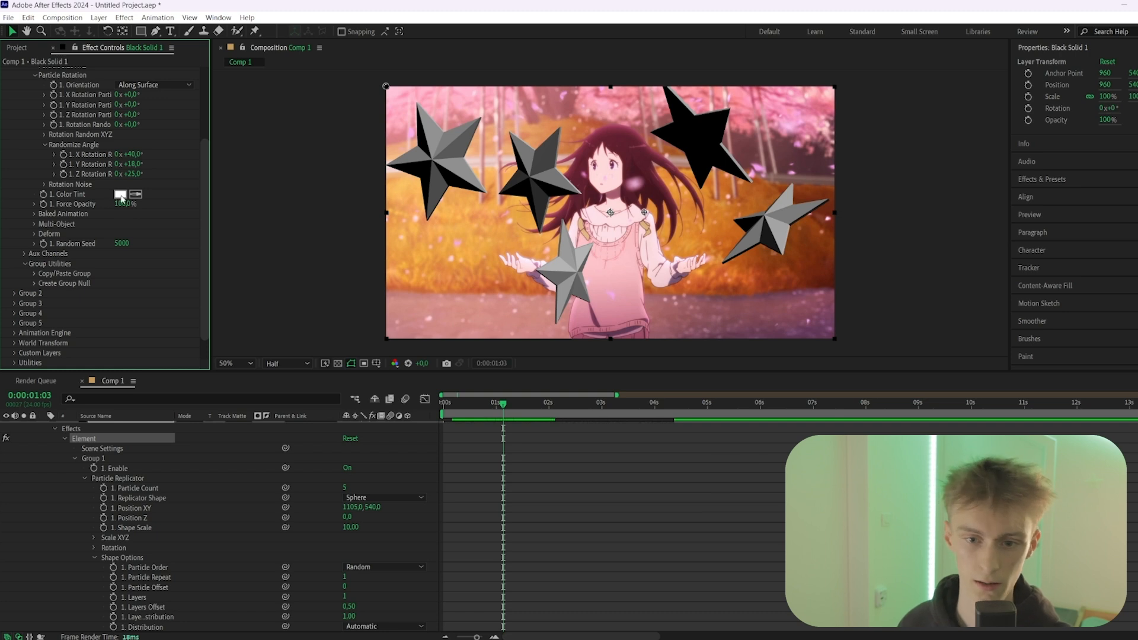
Set the star particles' color tint to light blue 73EDFF
left_click(121, 195)
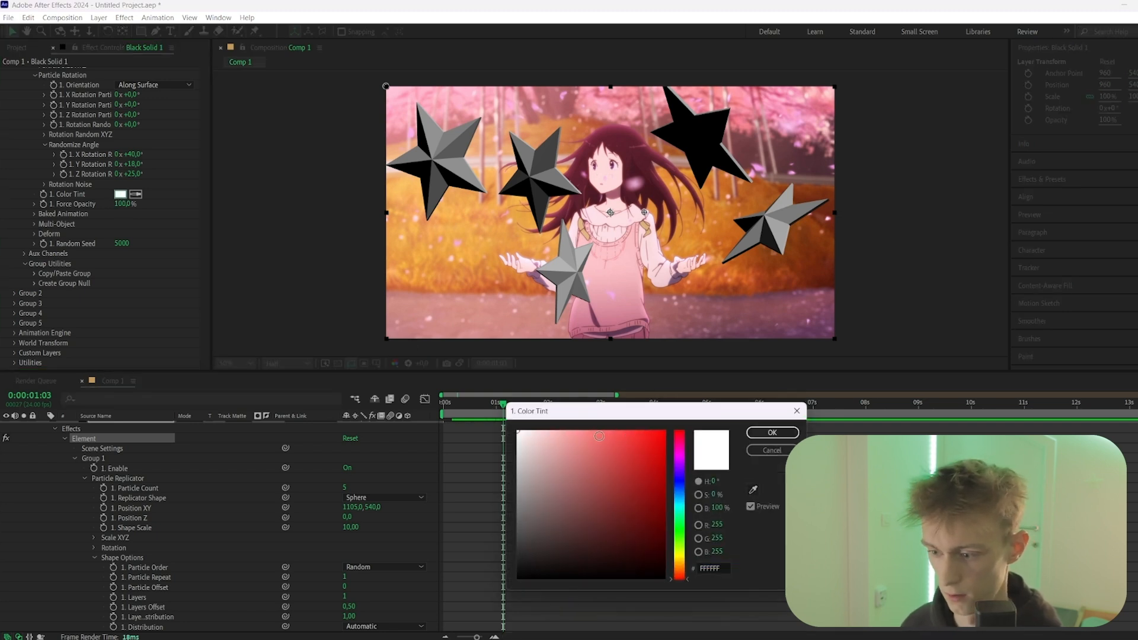
left_click_drag(679, 569, 679, 502)
left_click(598, 429)
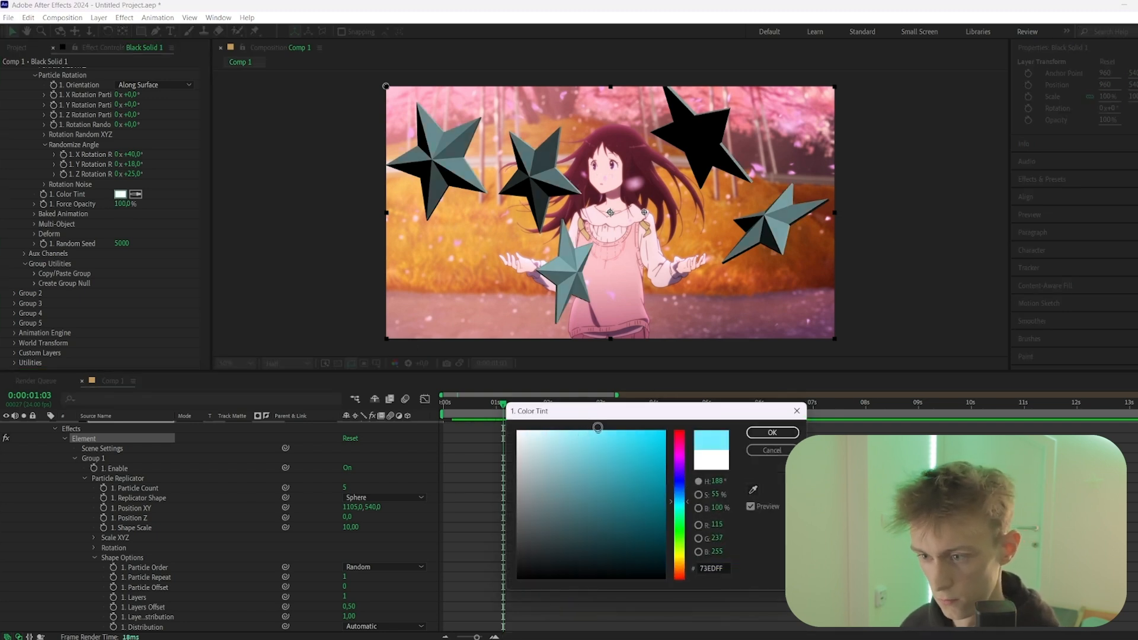
key("Return")
Try the Natural and Cinema lighting presets in the render settings, settling on Stylized for Add Lighting
scroll(80, 177, "up", 4)
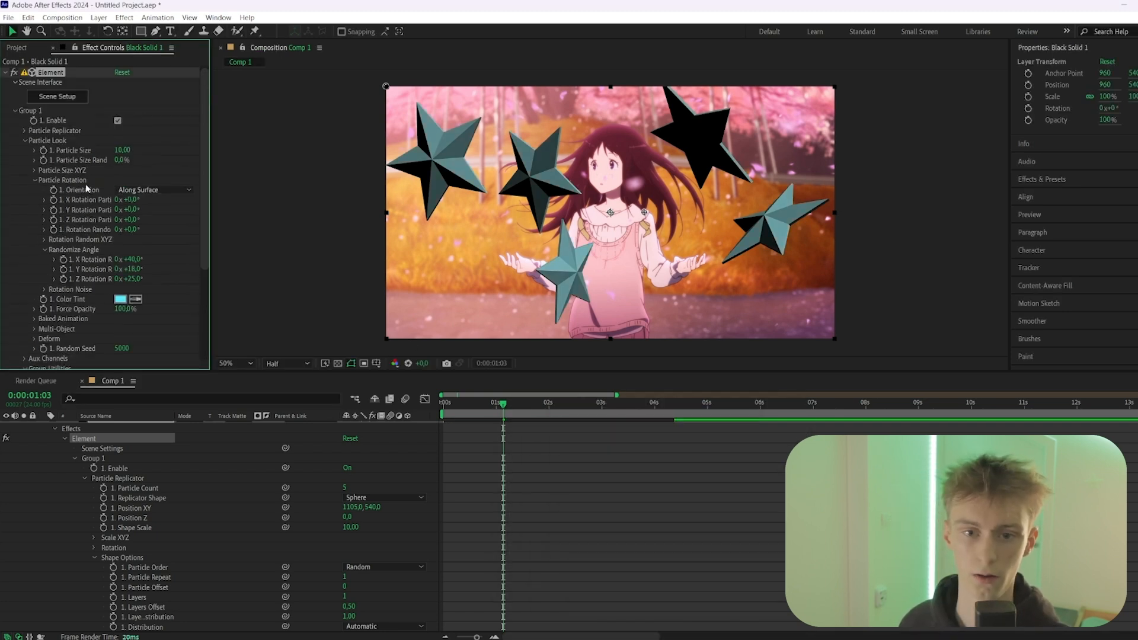
left_click(14, 112)
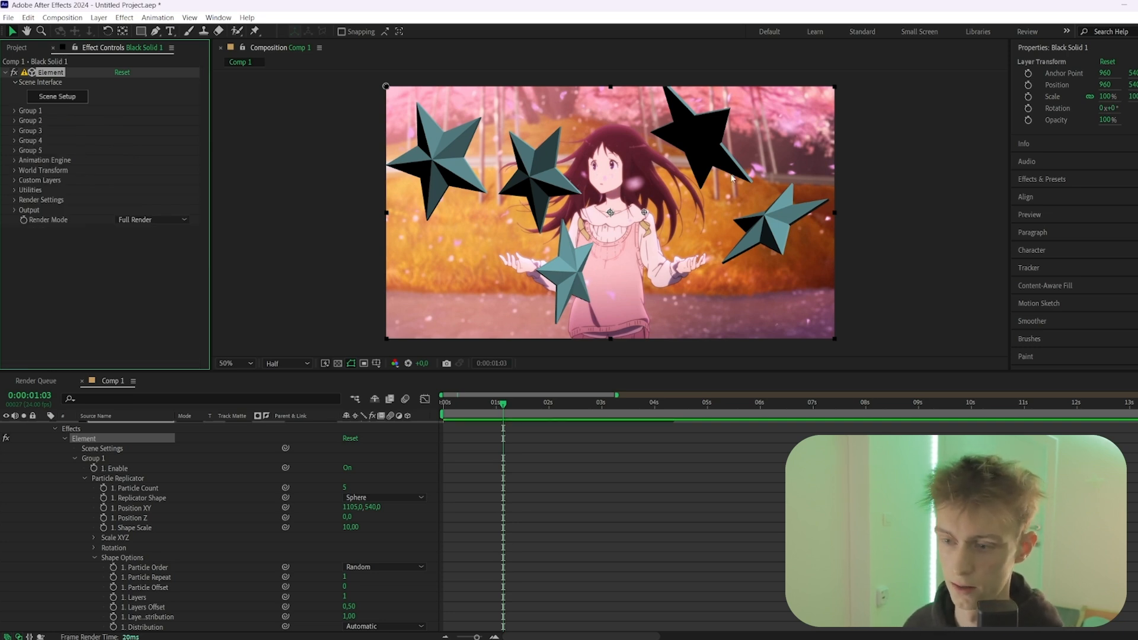
left_click(15, 201)
left_click(24, 221)
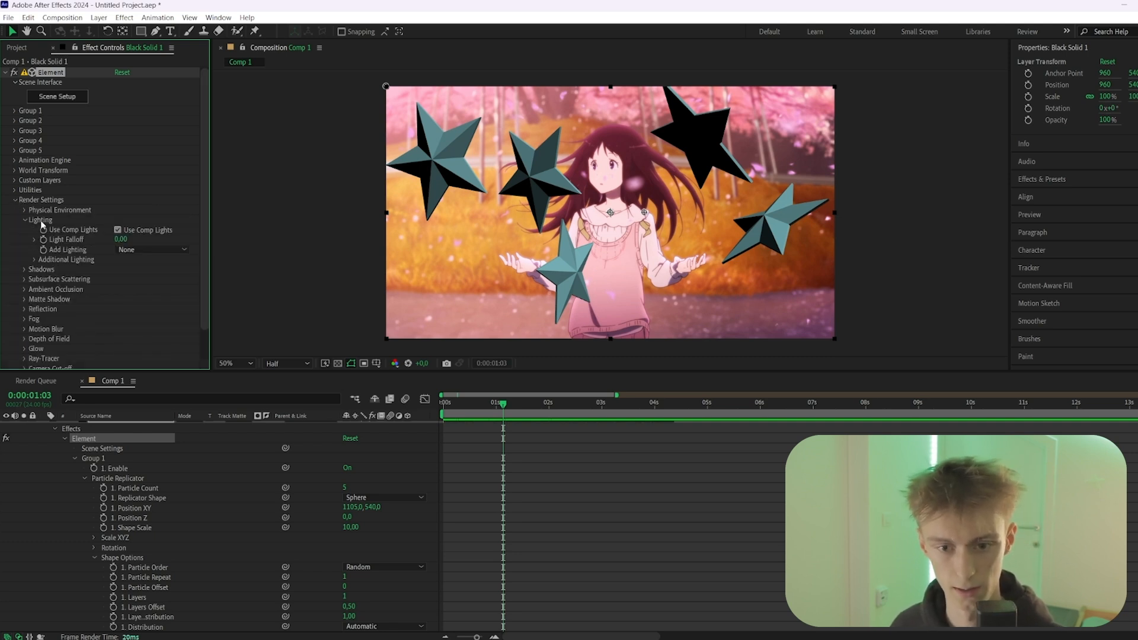
scroll(79, 217, "down", 1)
left_click(127, 215)
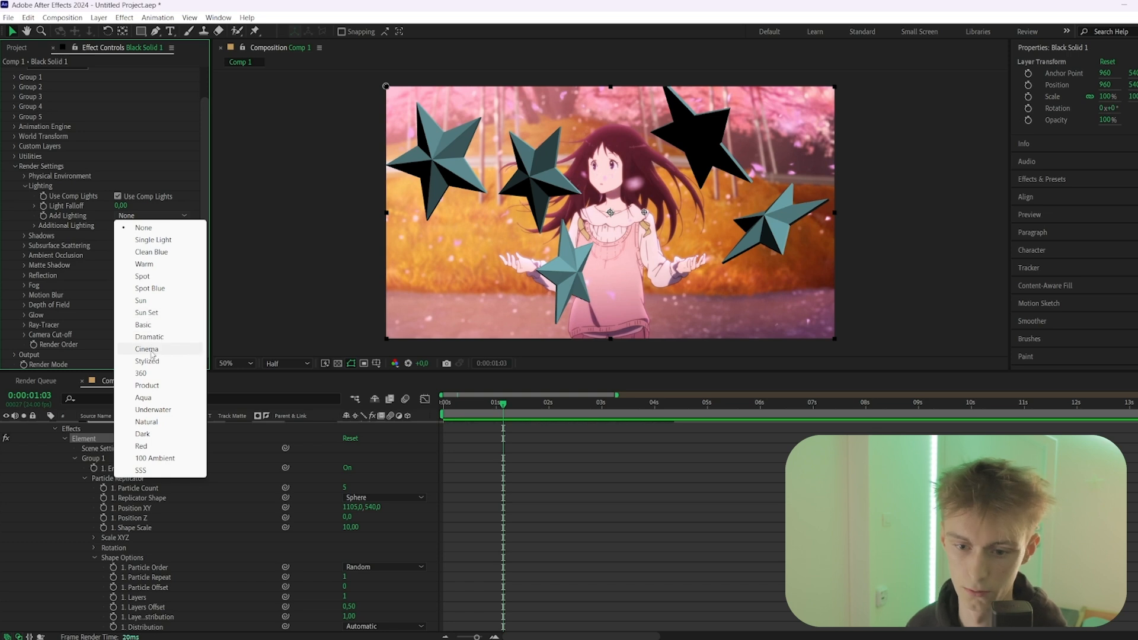
left_click(152, 421)
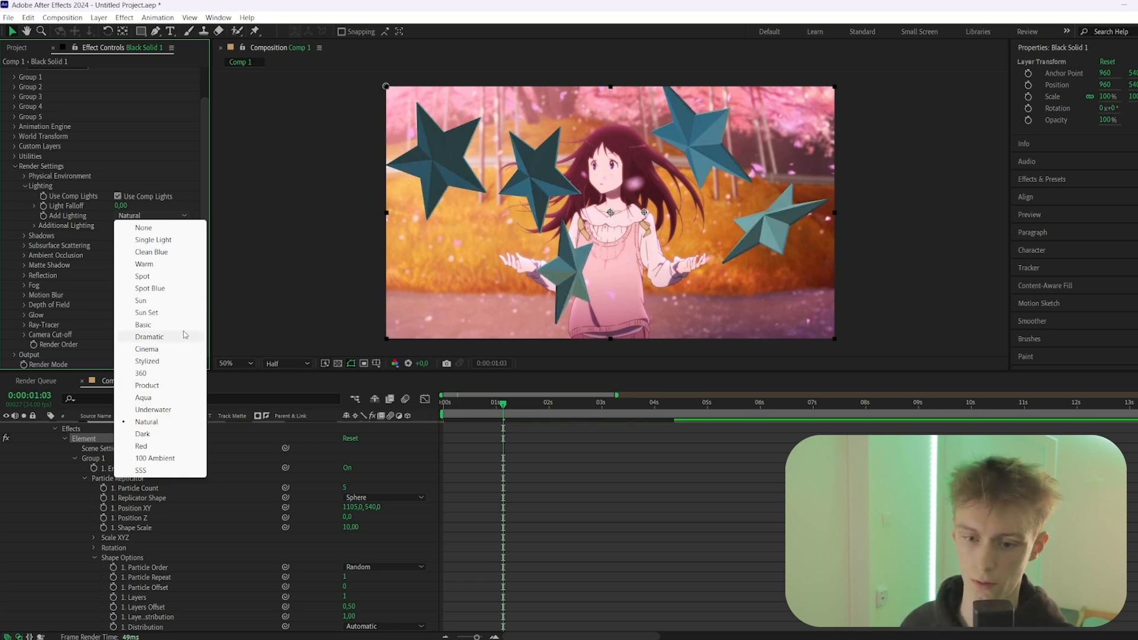
left_click(155, 350)
left_click(153, 215)
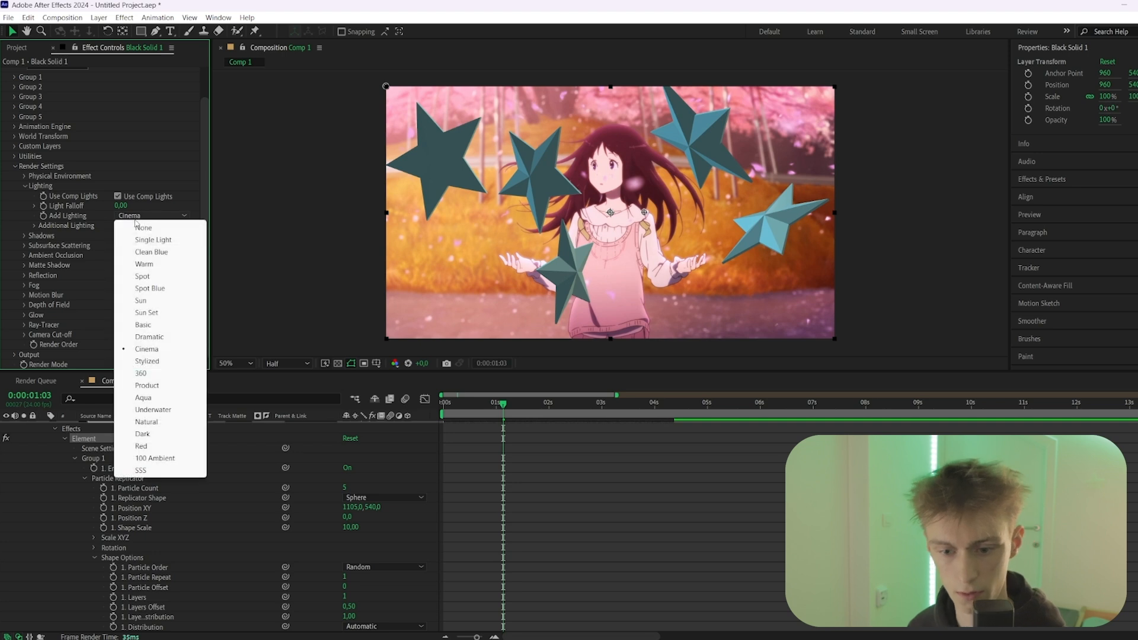
left_click(150, 362)
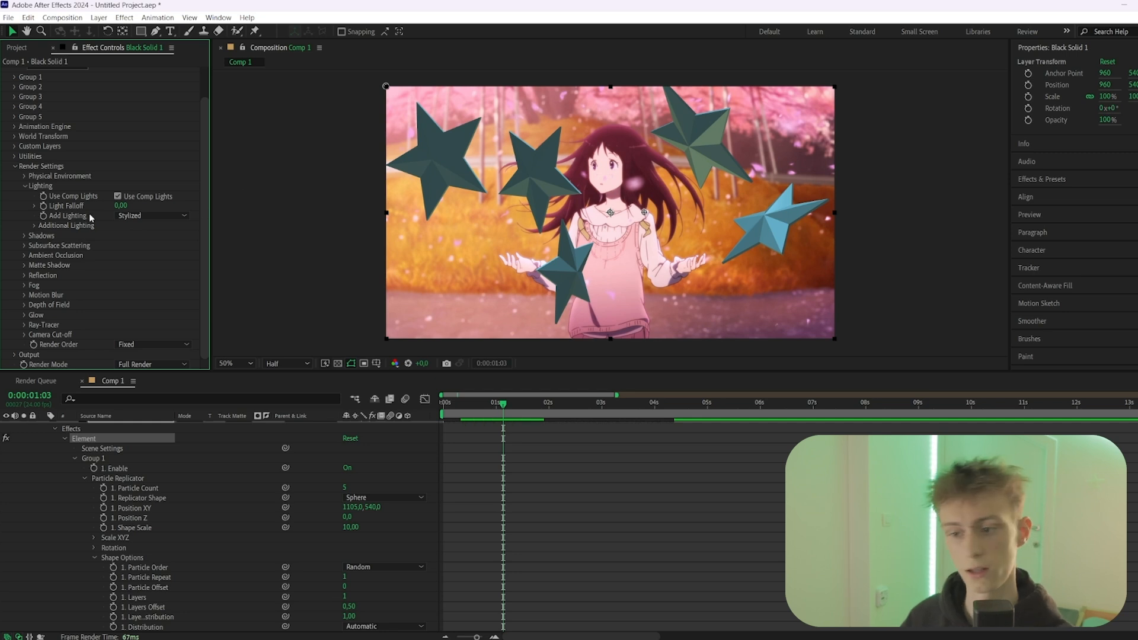
Rotate the additional Stylized lighting to brighten the stars' front faces
left_click(34, 225)
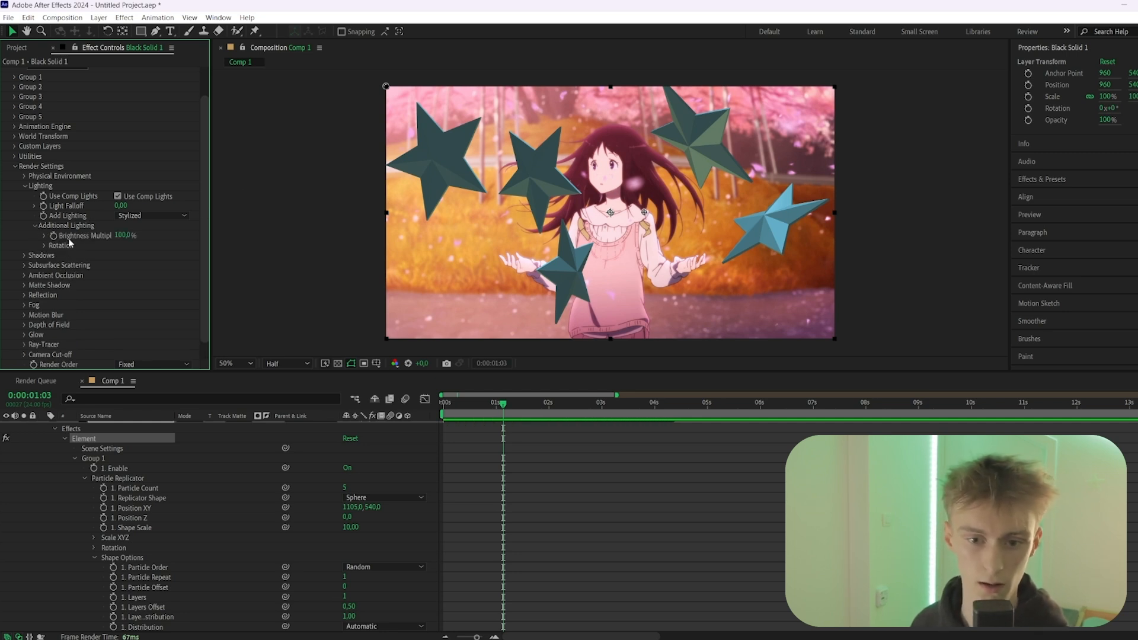
left_click(44, 245)
mouse_move(122, 255)
left_mouse_down()
mouse_move(172, 253)
mouse_move(132, 265)
mouse_move(159, 265)
mouse_move(142, 276)
mouse_move(156, 275)
left_mouse_up()
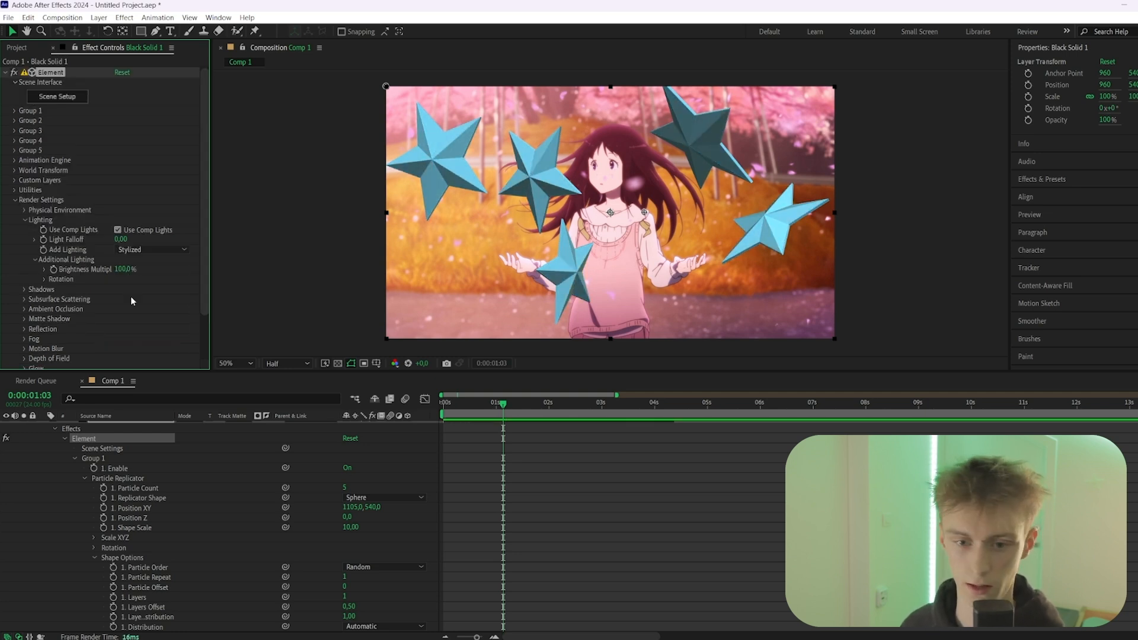
Start animating the star particles' Position XY at the first frame, placing them below the frame at 1111, 1561
left_click(34, 259)
left_click(24, 220)
left_click(15, 200)
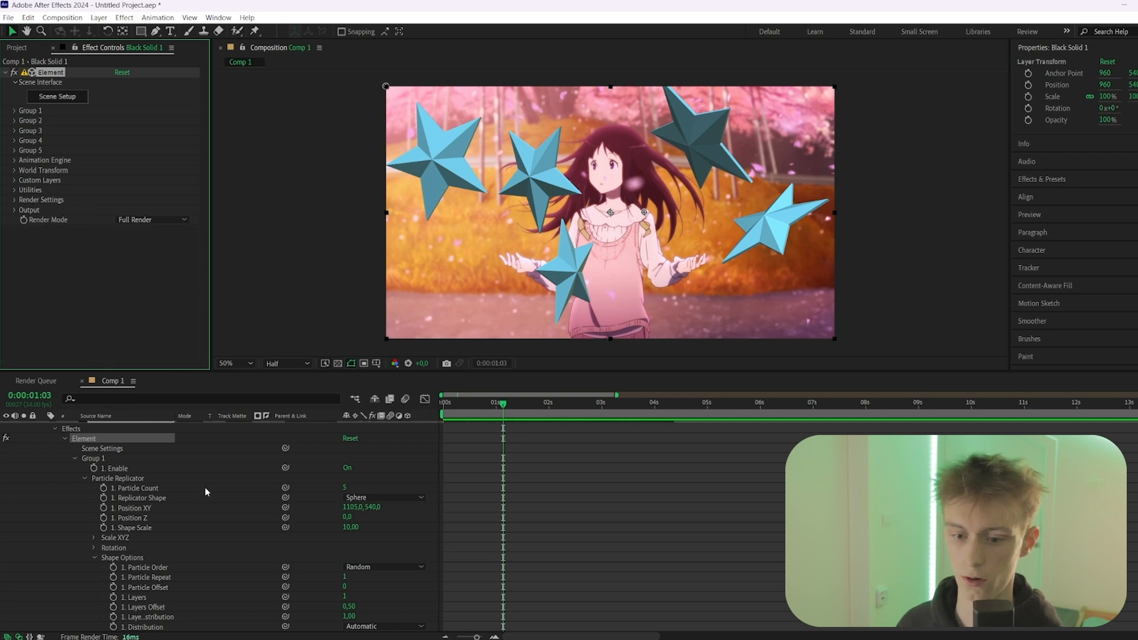
scroll(215, 486, "up", 1)
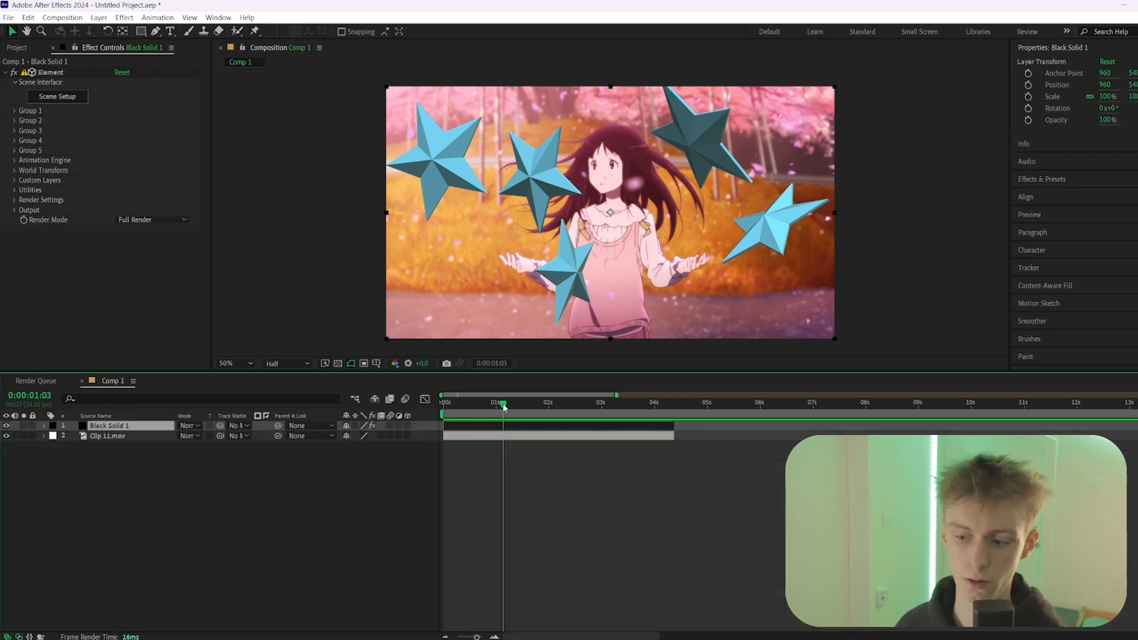
left_click_drag(504, 407, 446, 409)
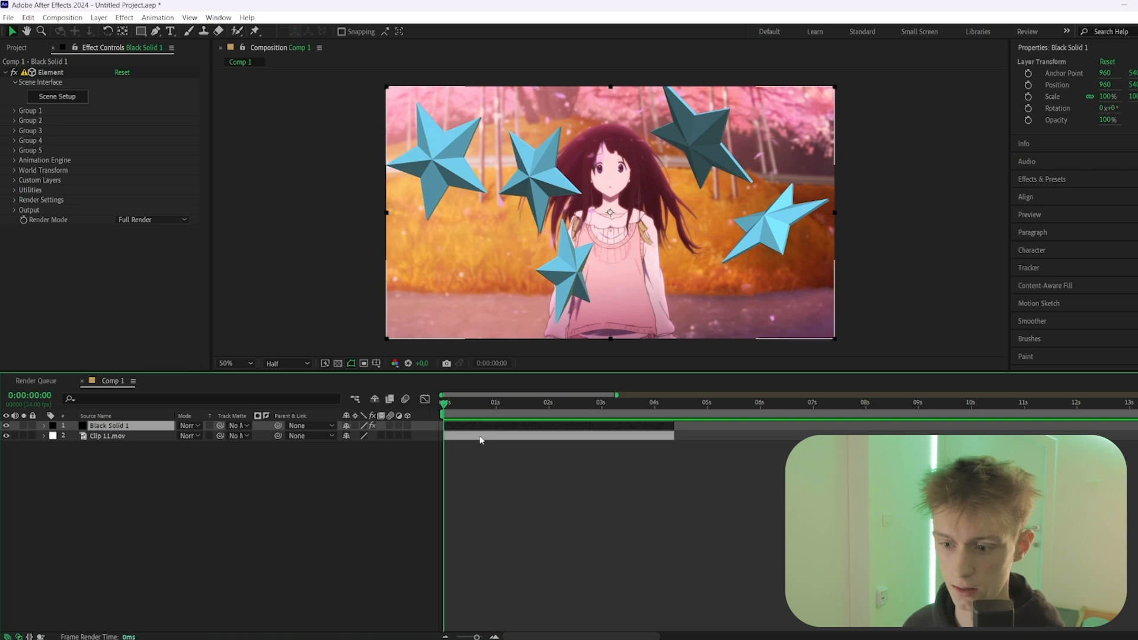
left_click(14, 111)
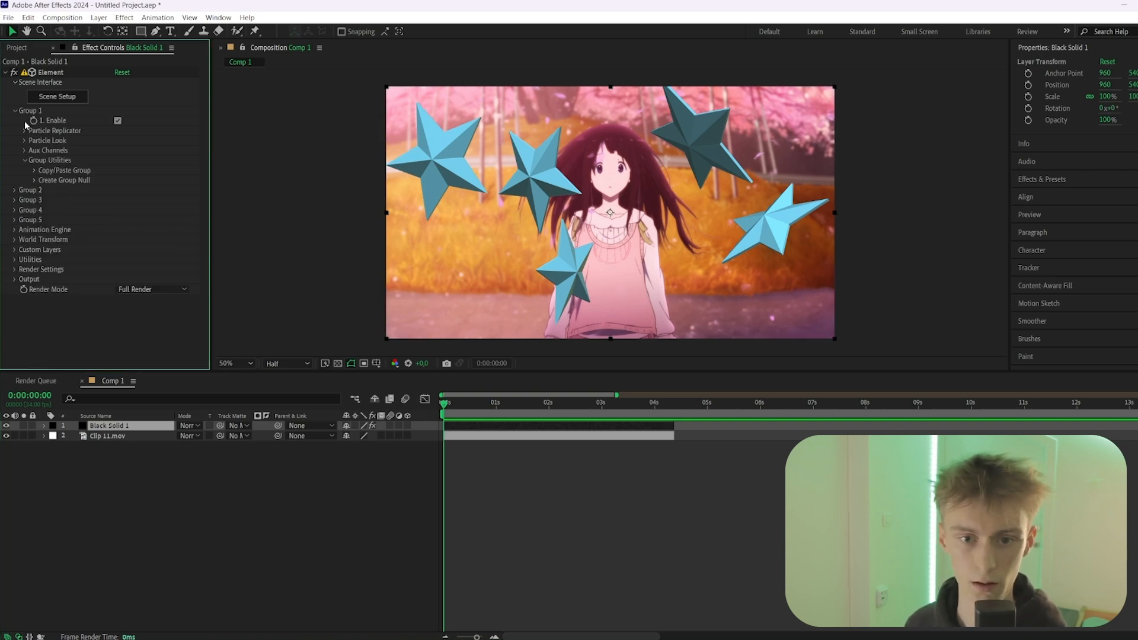
left_click(24, 131)
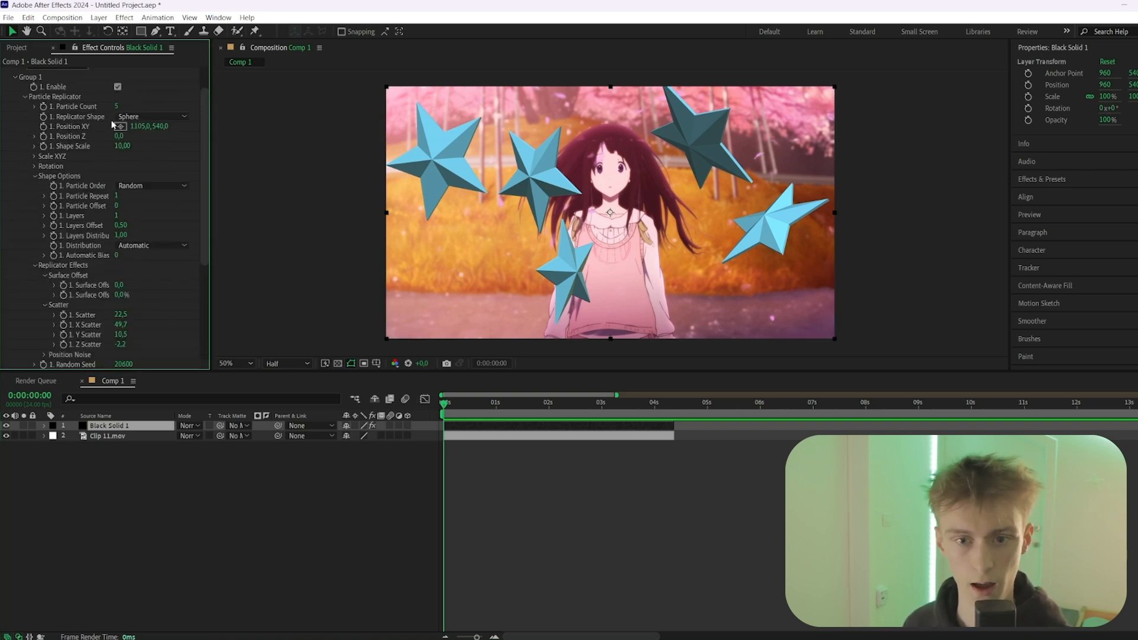
left_click(44, 127)
left_click_drag(142, 127, 723, 164)
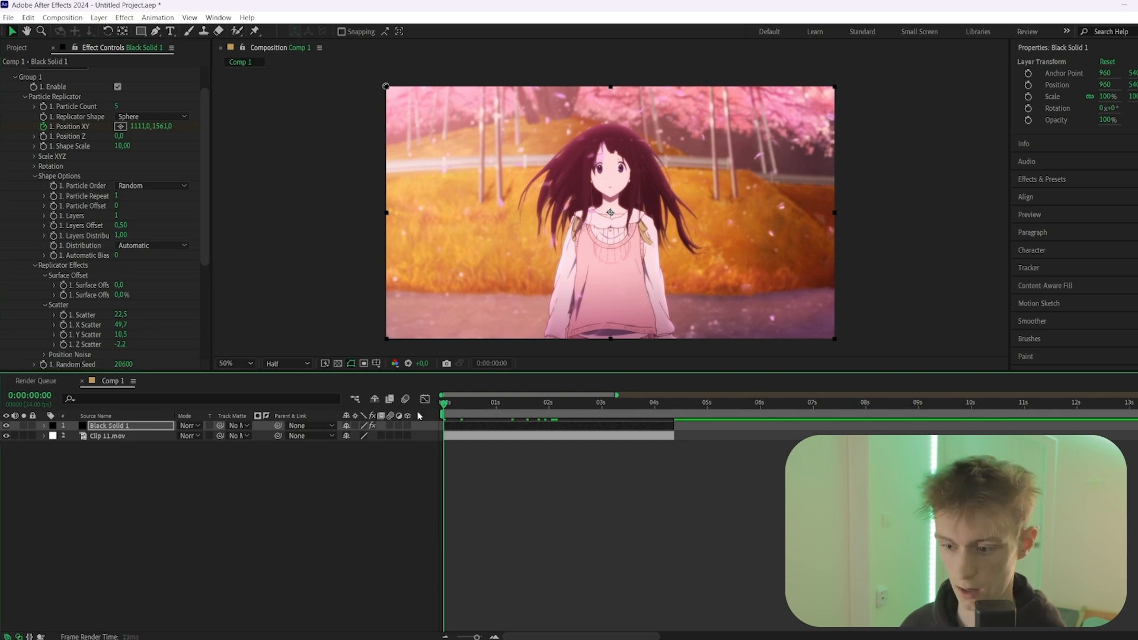
Keyframe Position XY at 1111, 581 at 0:00:01:22 and reveal the solid layer's keyframes in the timeline
left_click_drag(494, 405, 545, 404)
left_click_drag(159, 129, 17, 142)
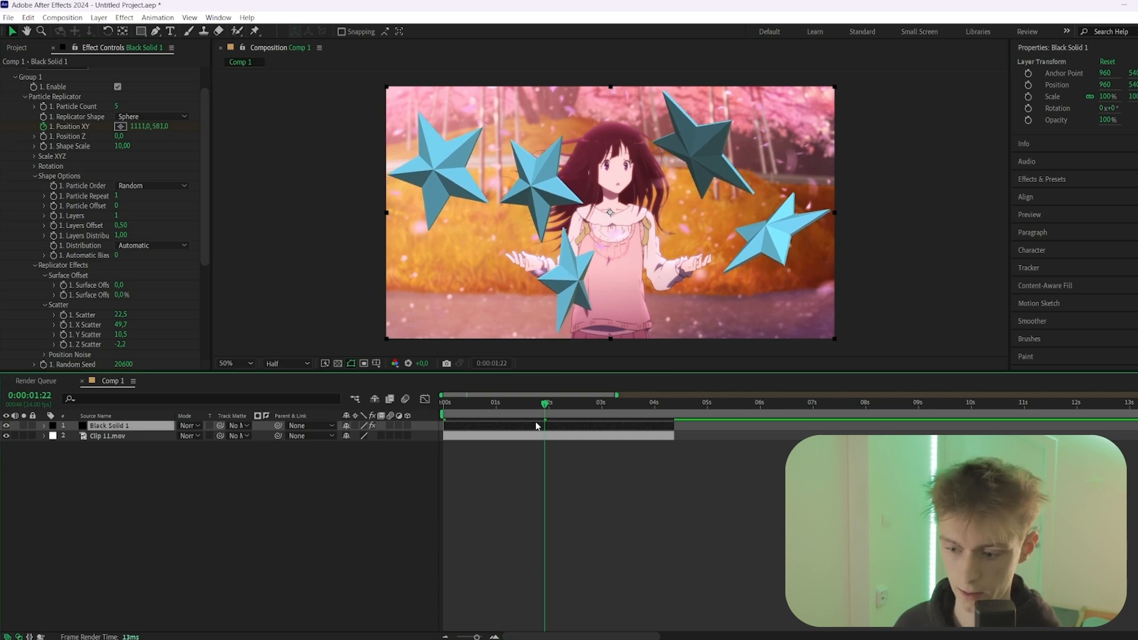
key("u")
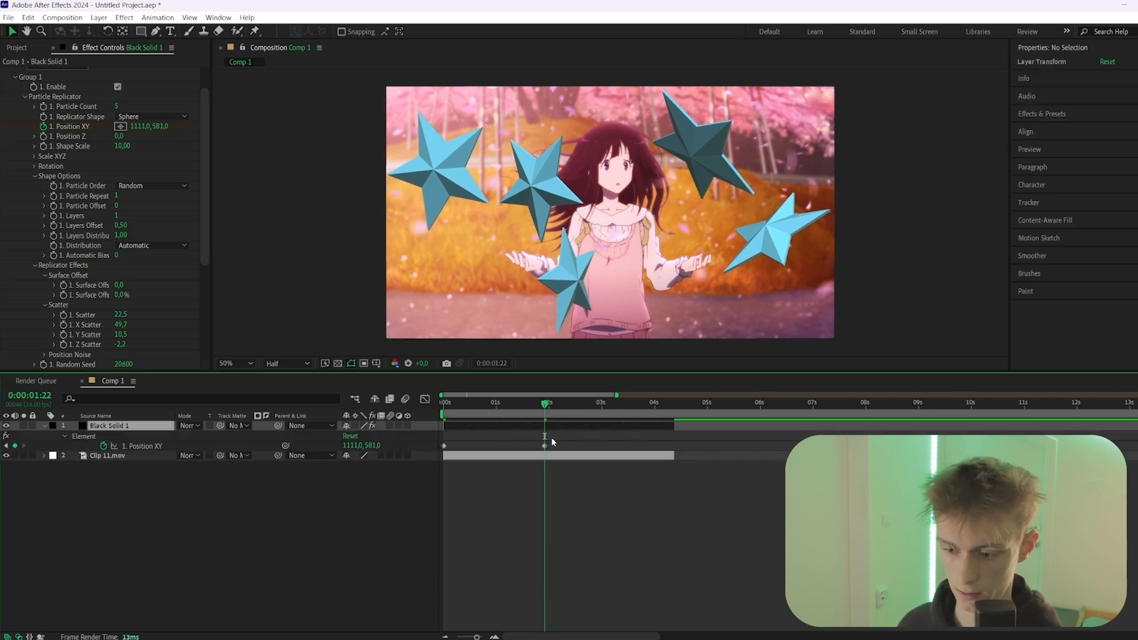
Ease both Position XY keyframes and shape their speed graph for a fast start and a long slow finish
left_click_drag(548, 437, 440, 451)
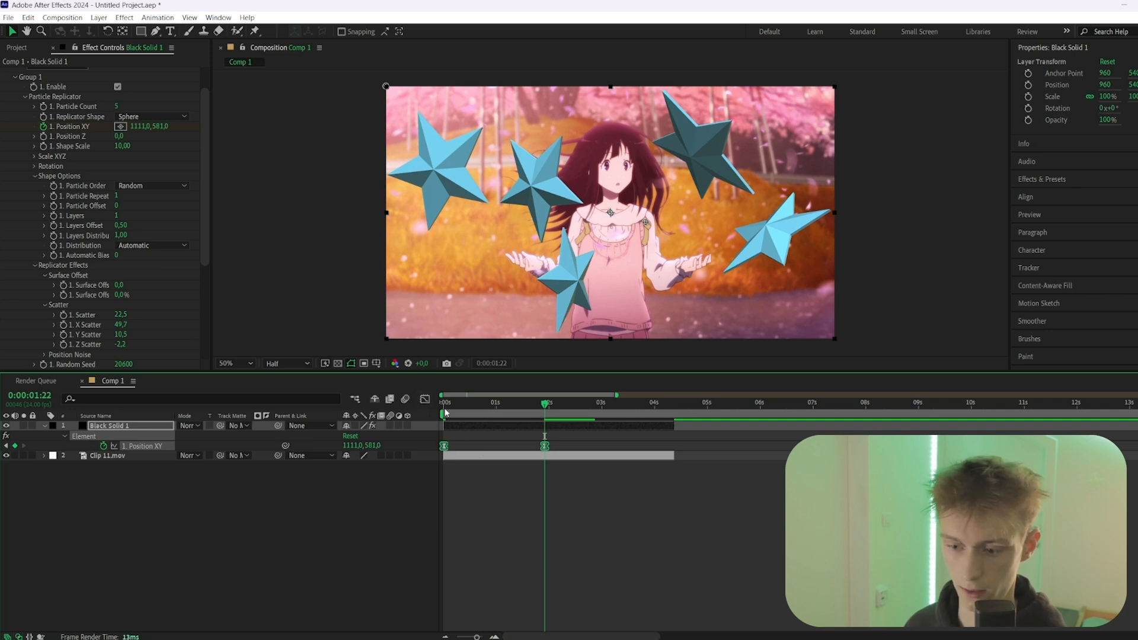
left_click(424, 398)
right_click(482, 438)
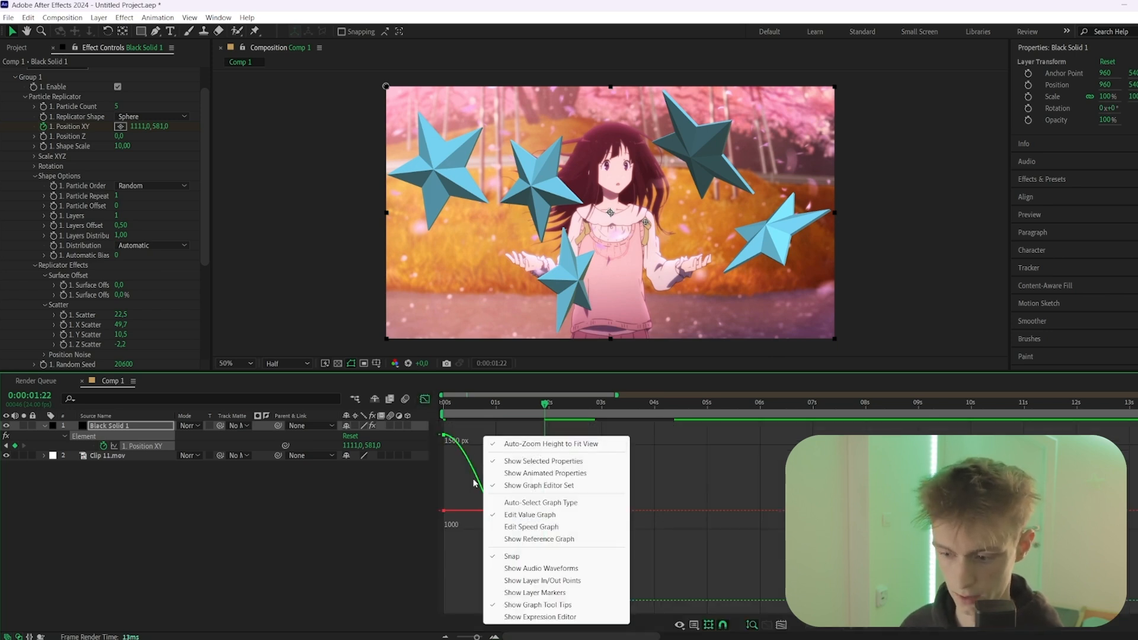
left_click(528, 527)
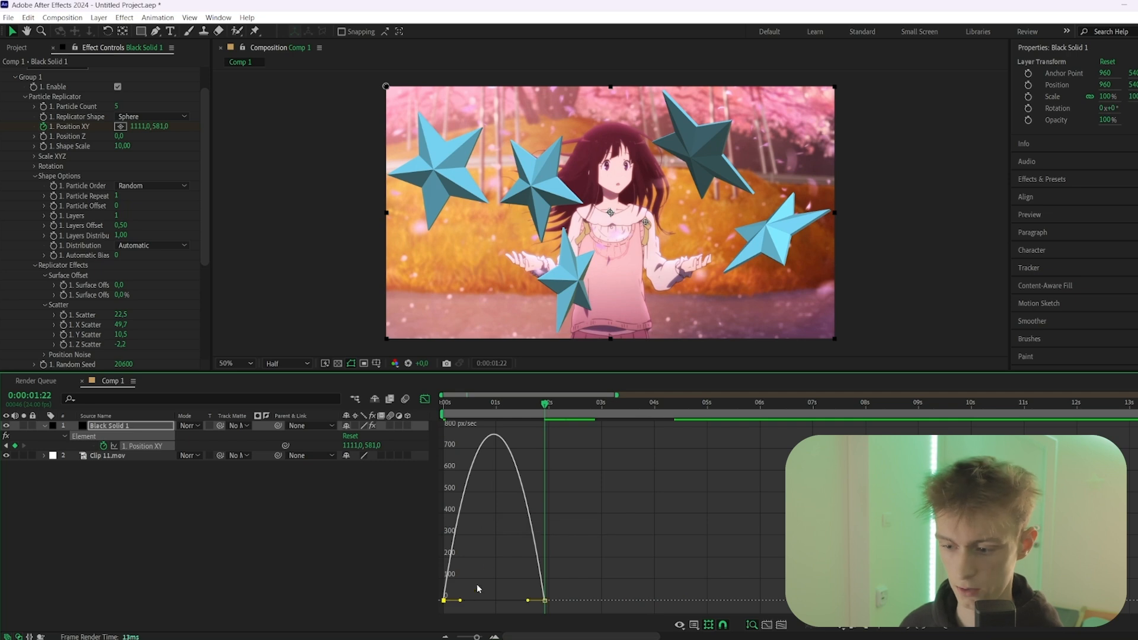
left_click_drag(461, 602, 409, 605)
left_click_drag(528, 601, 494, 600)
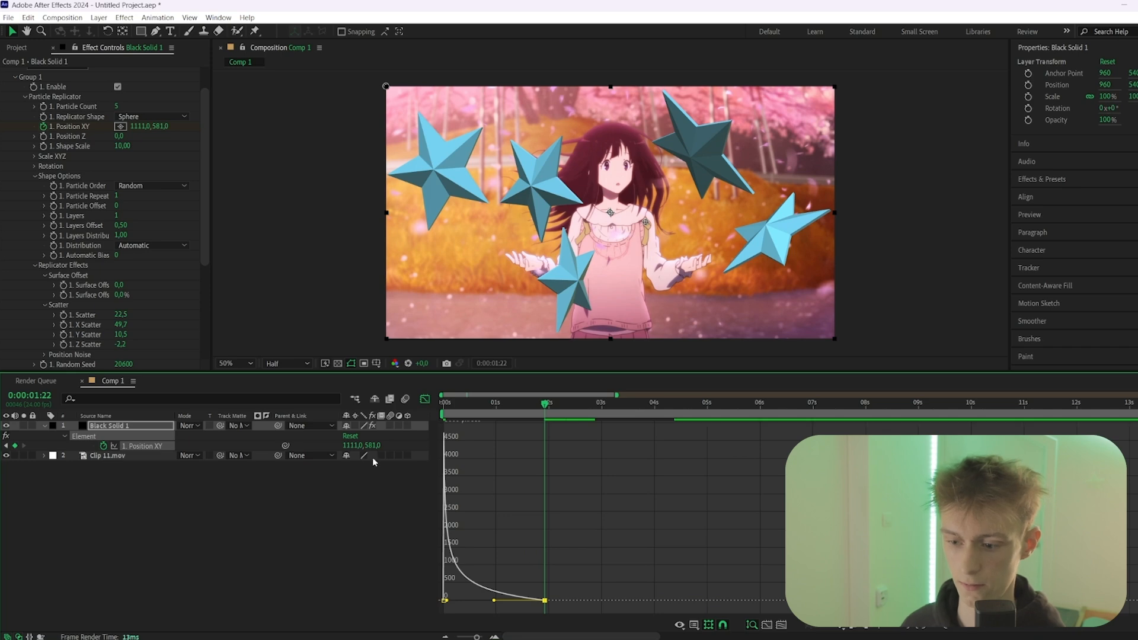
left_click(425, 399)
Preview the rising stars, move the second Position XY keyframe earlier to 0:00:01:04, and check the faster motion
left_click_drag(478, 404, 371, 417)
key("space")
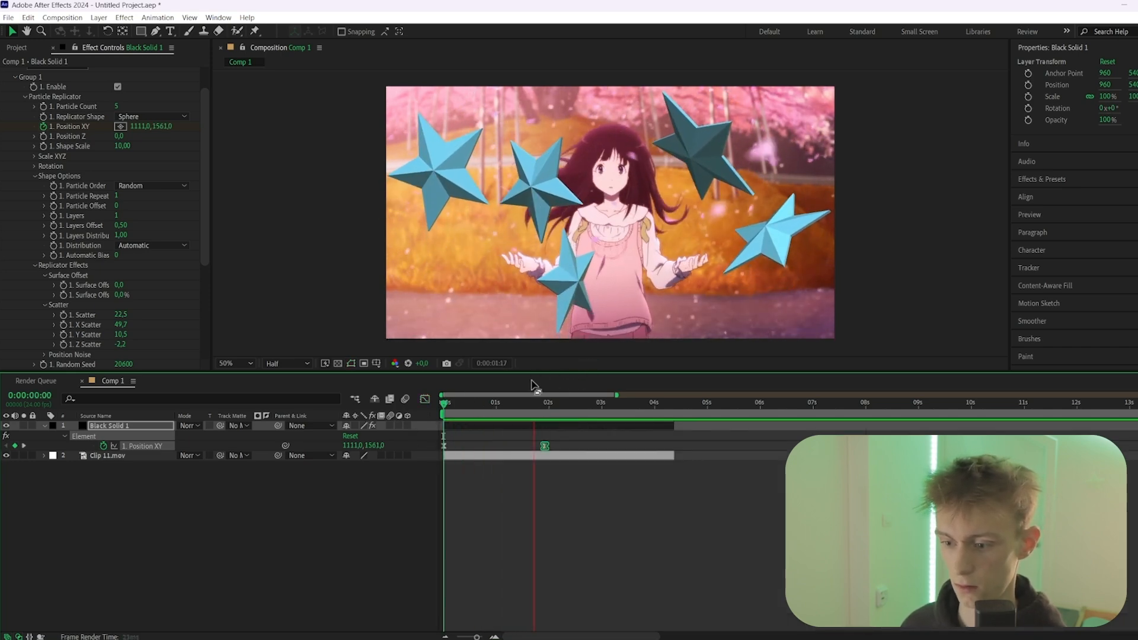
left_click_drag(526, 405, 511, 408)
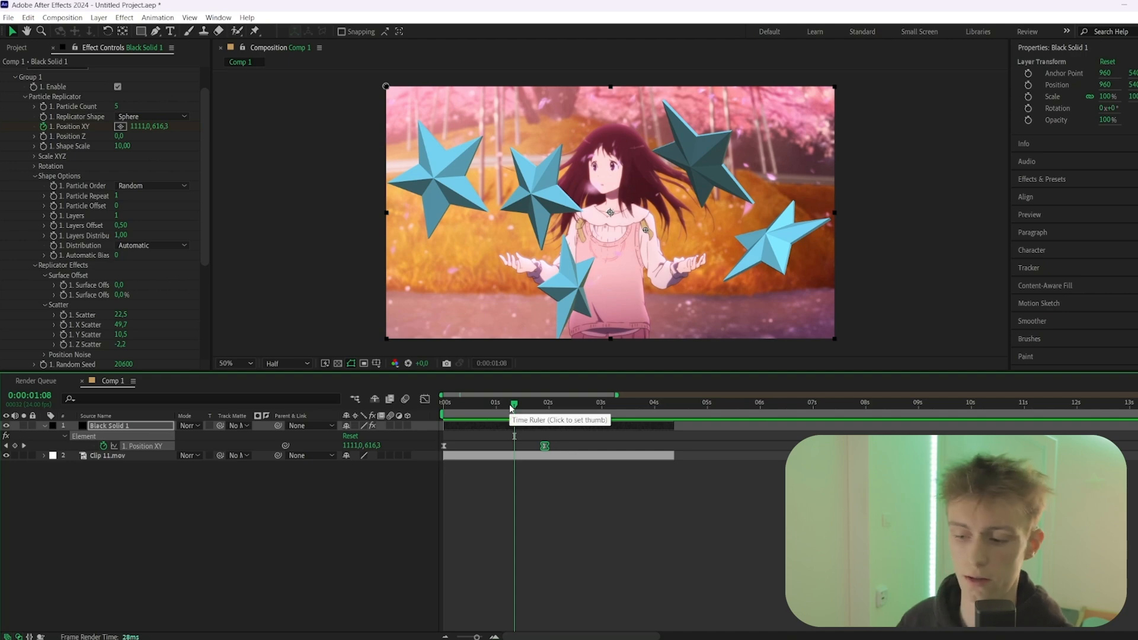
left_click_drag(544, 450, 505, 451)
key("Home")
key("space")
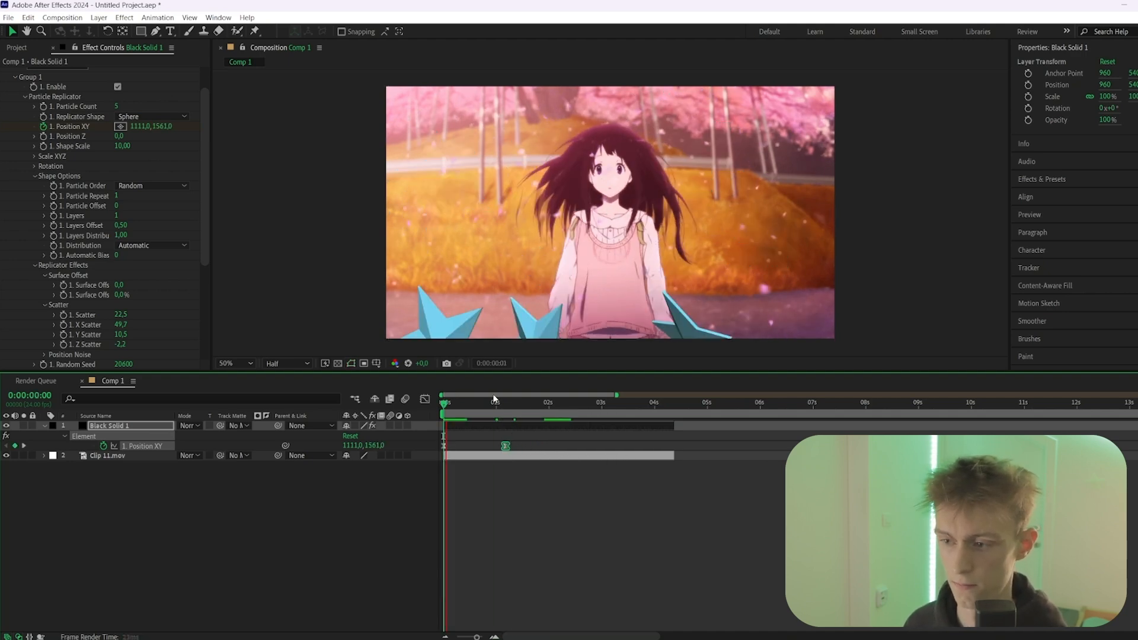
mouse_move(493, 393)
left_mouse_down()
mouse_move(503, 393)
mouse_move(475, 405)
left_mouse_up()
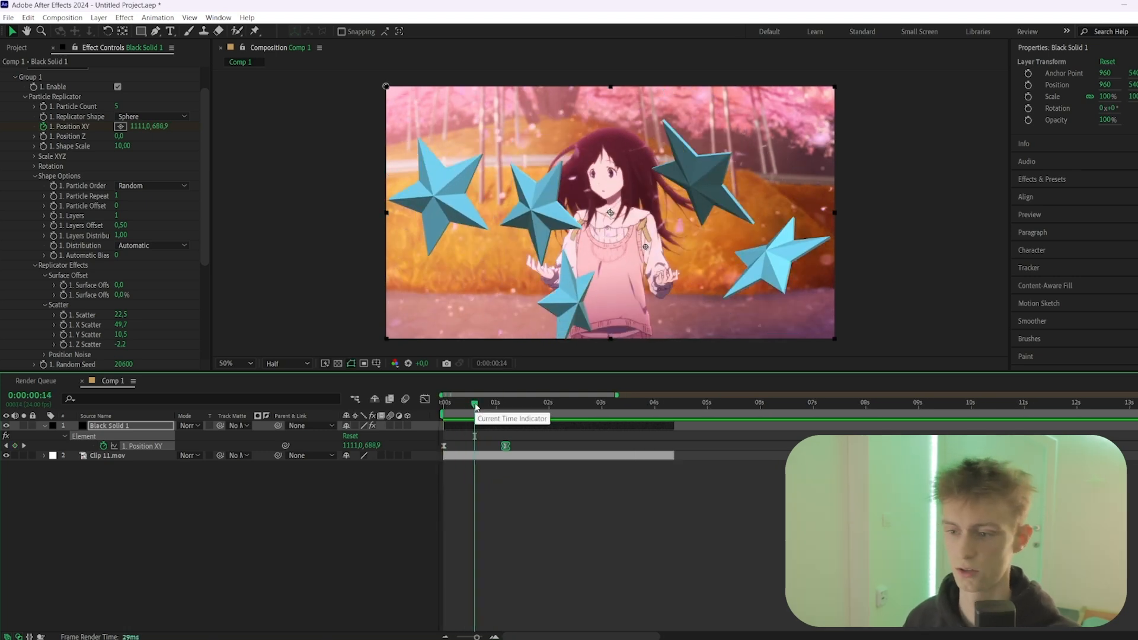
left_click_drag(476, 405, 485, 403)
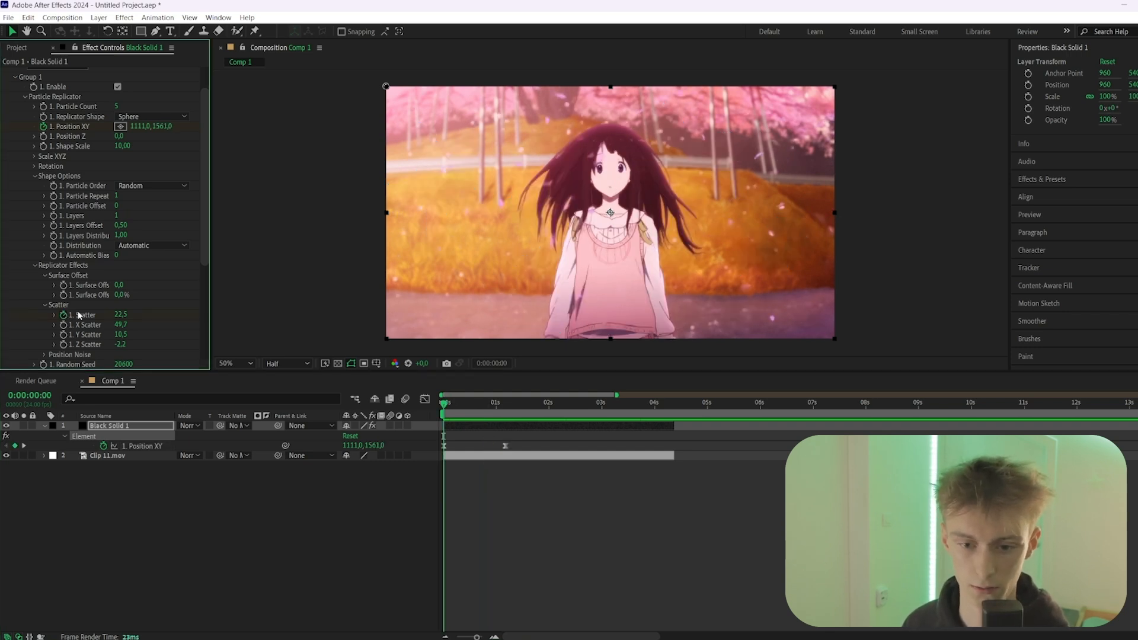
Animate the particles' Scatter from the first frame to a higher value at 0:00:01:04 so the stars spread apart
key("u")
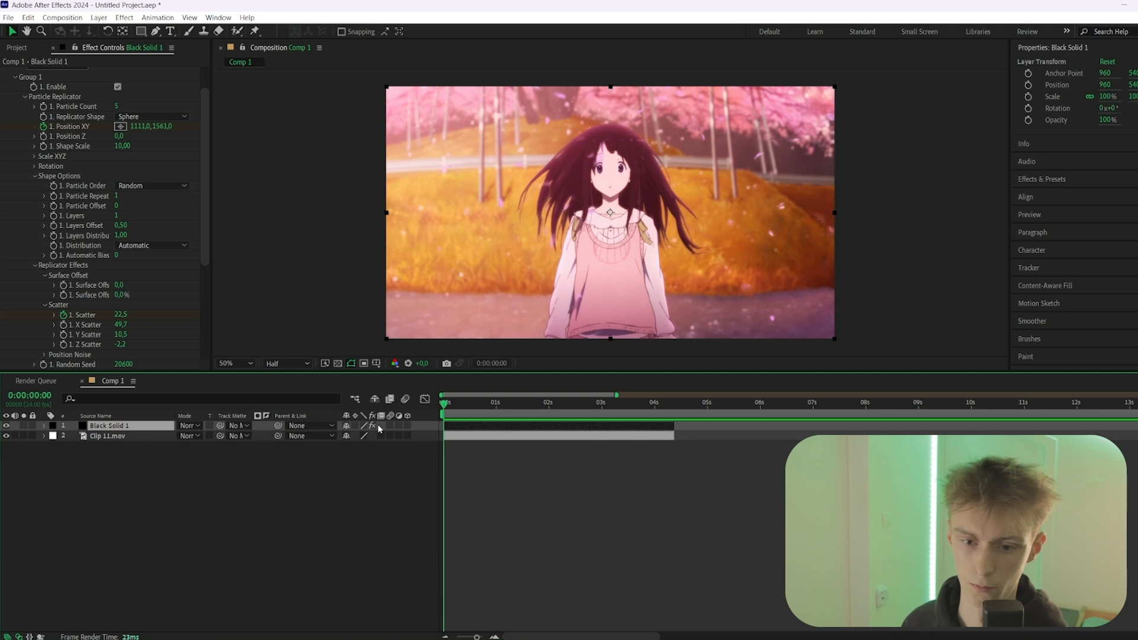
key("u")
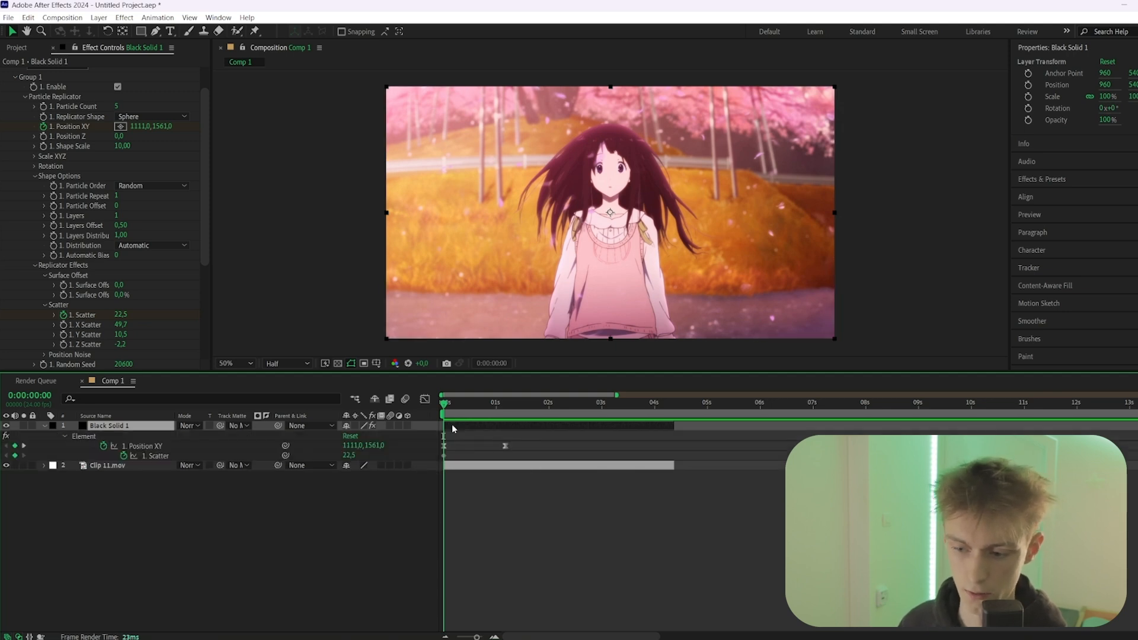
left_click(443, 456)
left_click_drag(443, 404, 505, 405)
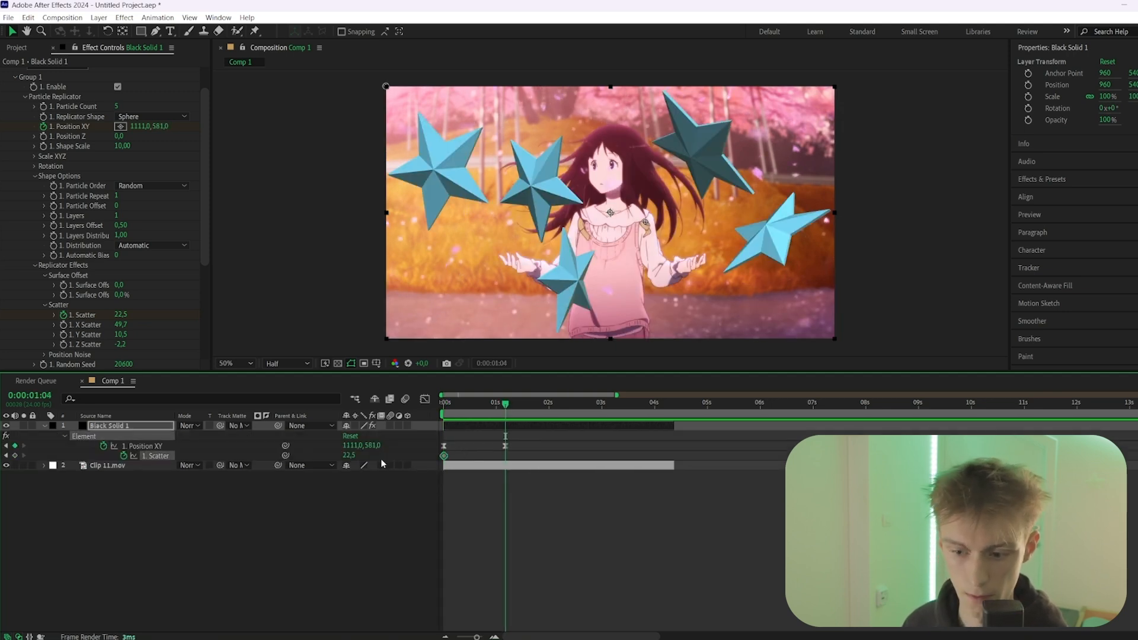
left_click_drag(349, 458, 691, 464)
Ease the Scatter keyframes with a fast start and slow finish, and move the ending one to about 1.5 seconds
left_click_drag(517, 452, 418, 466)
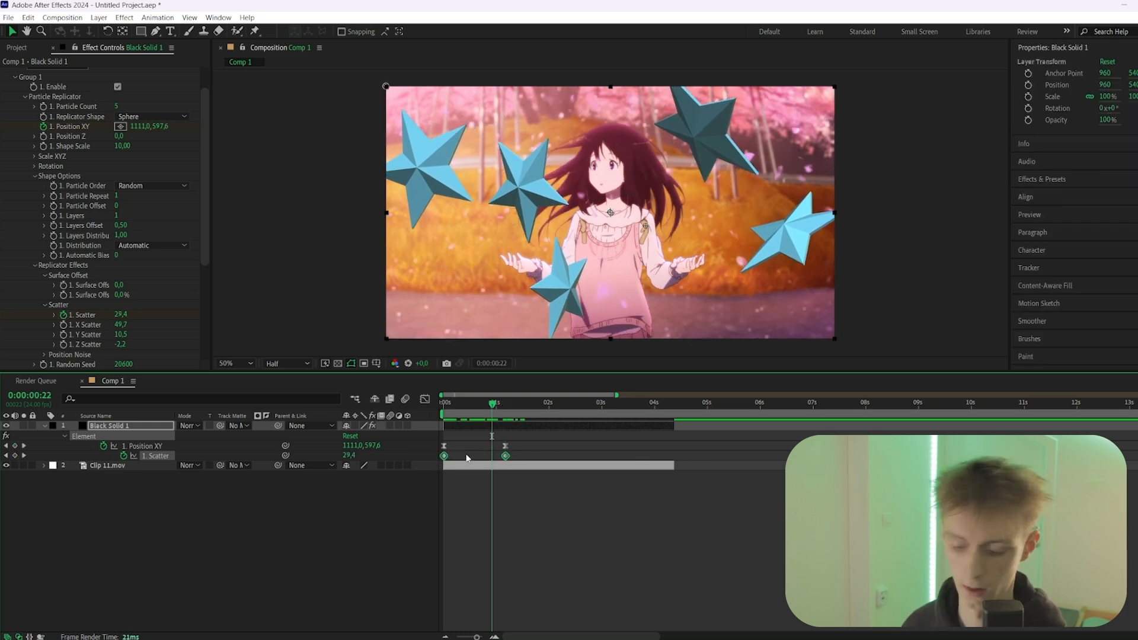
key("F9")
left_click(425, 399)
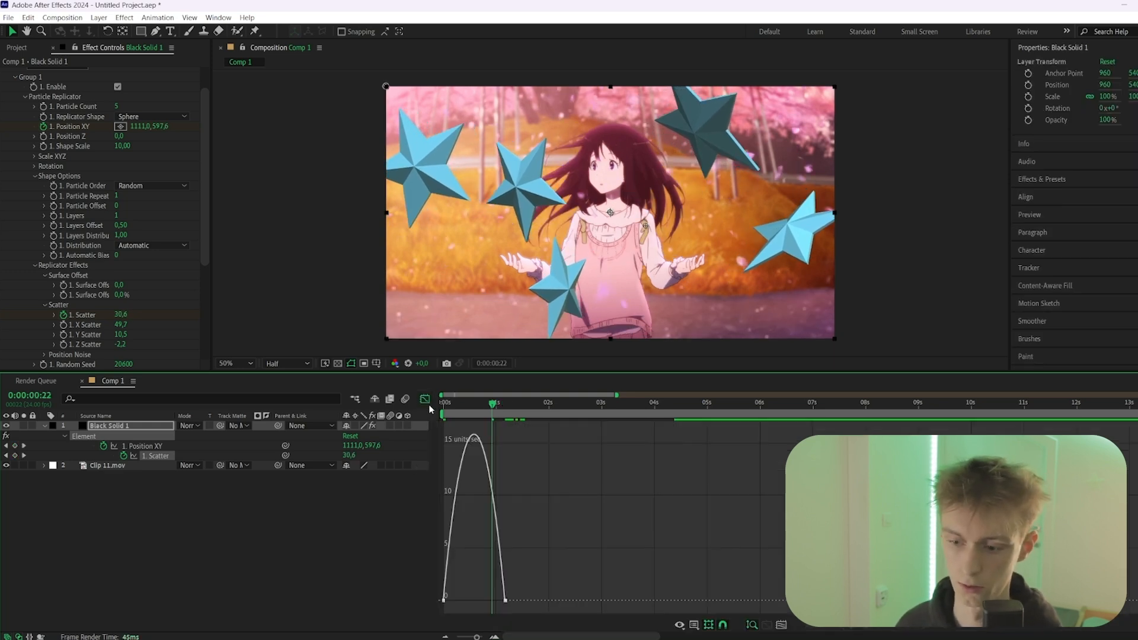
left_click_drag(456, 573, 474, 600)
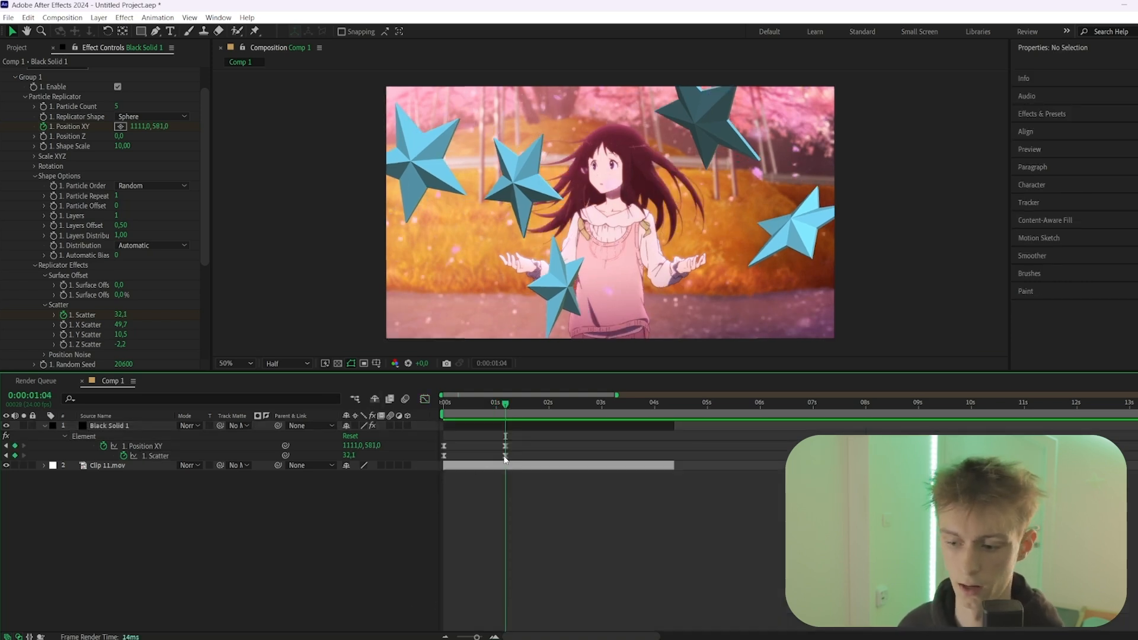
mouse_move(505, 459)
left_mouse_down()
mouse_move(522, 459)
mouse_move(488, 458)
mouse_move(532, 458)
mouse_move(523, 458)
left_mouse_up()
left_click_drag(527, 403, 429, 420)
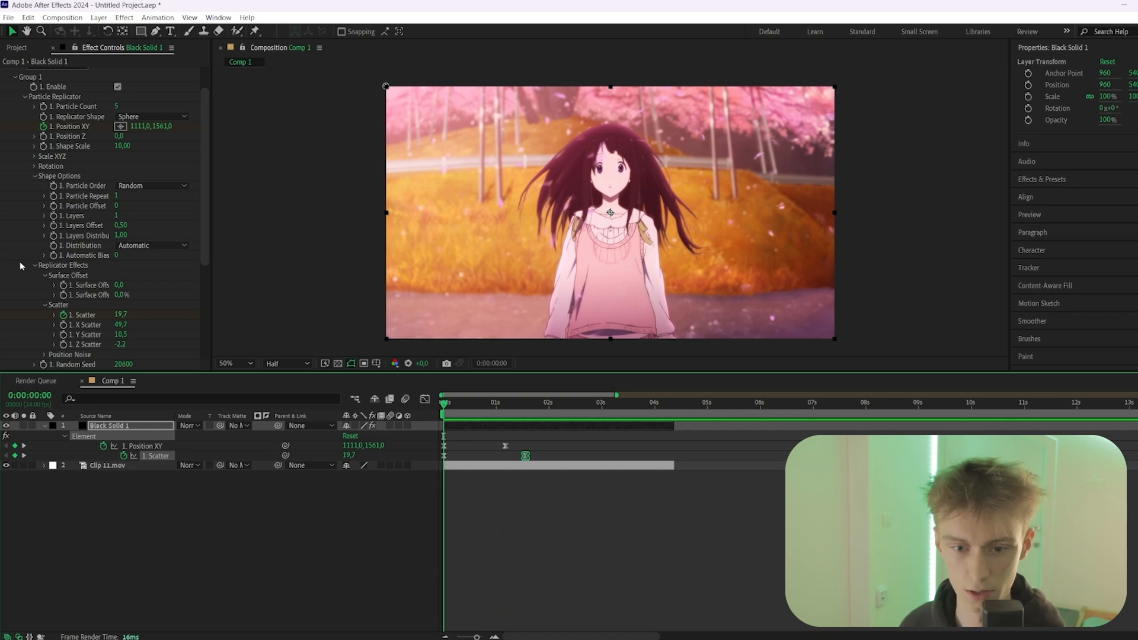
Keyframe the particles' Rotation Random from 0° at the first frame to 319° at 0:00:01:10
left_click(25, 96)
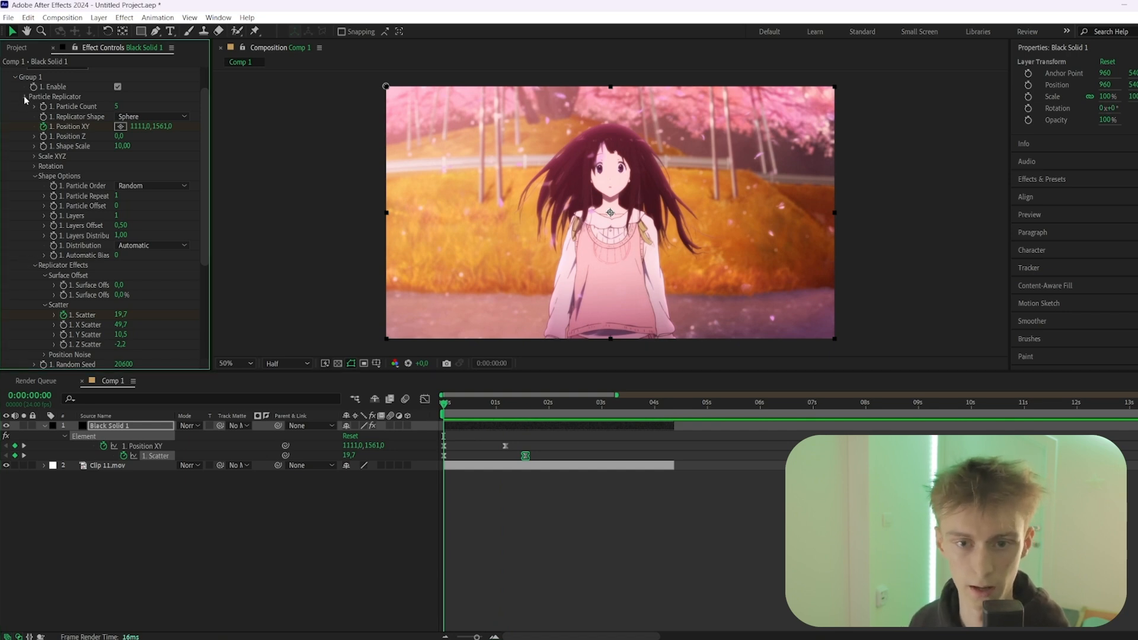
left_click(24, 140)
scroll(74, 176, "down", 2)
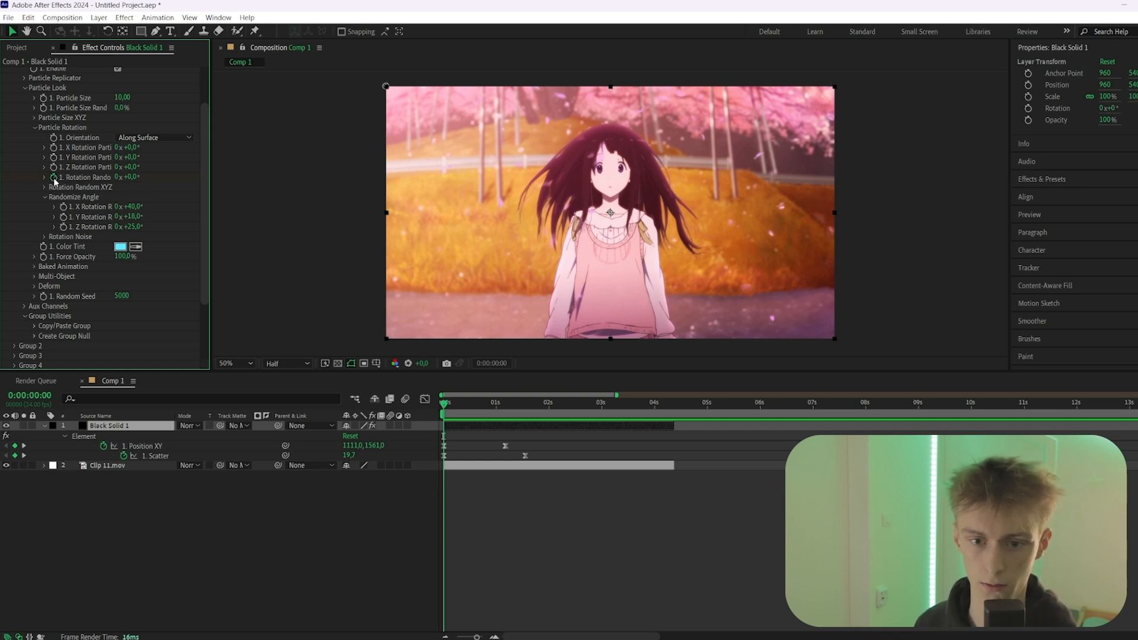
left_click(54, 177)
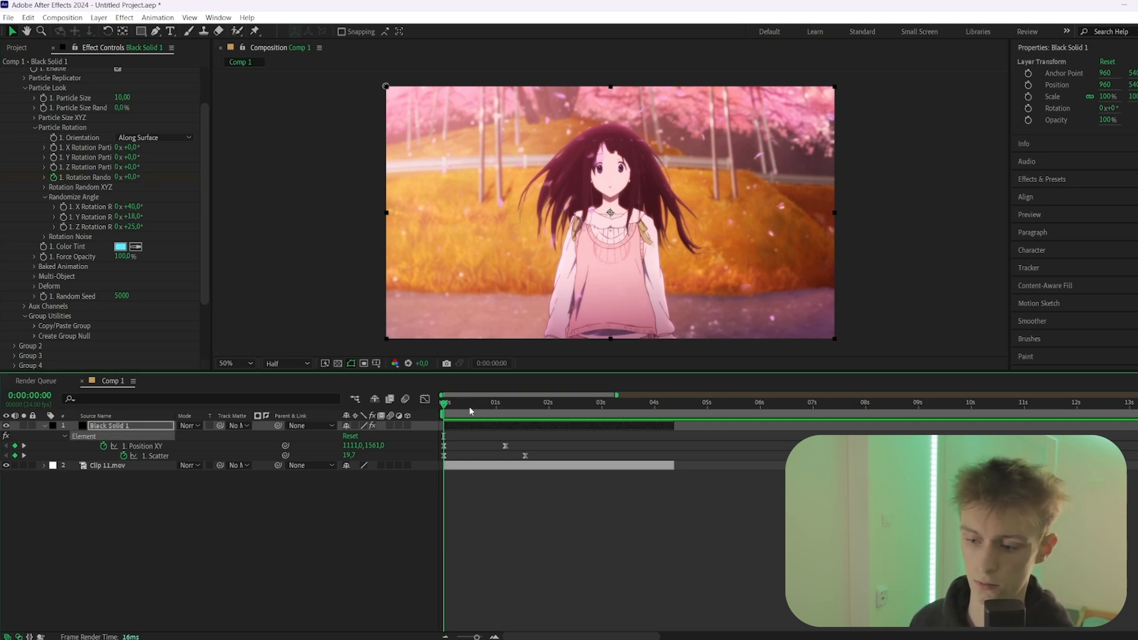
left_click_drag(505, 403, 518, 404)
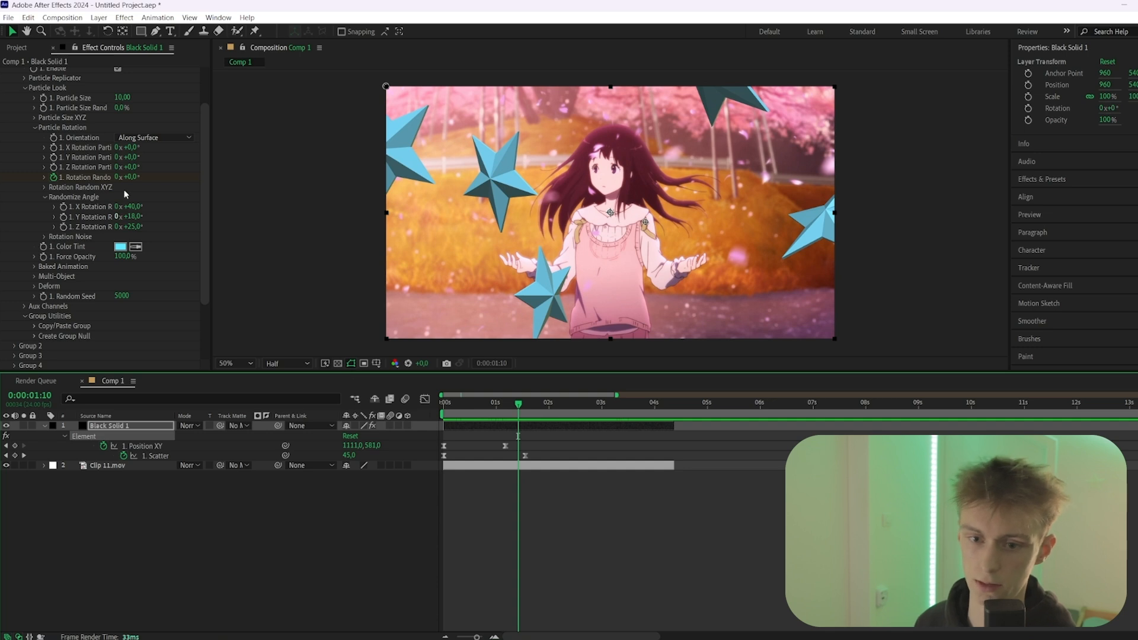
left_click_drag(126, 176, 318, 176)
left_click(515, 426)
key("u")
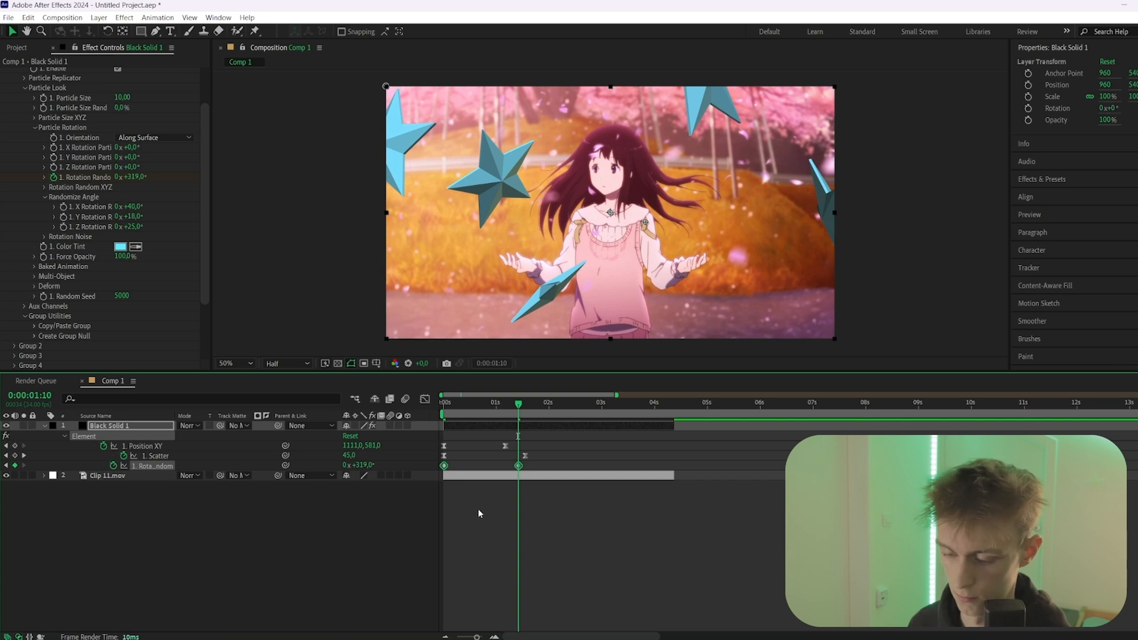
Shape the Rotation Random speed graph to start fast and slow down, and preview the full star animation
left_click(425, 398)
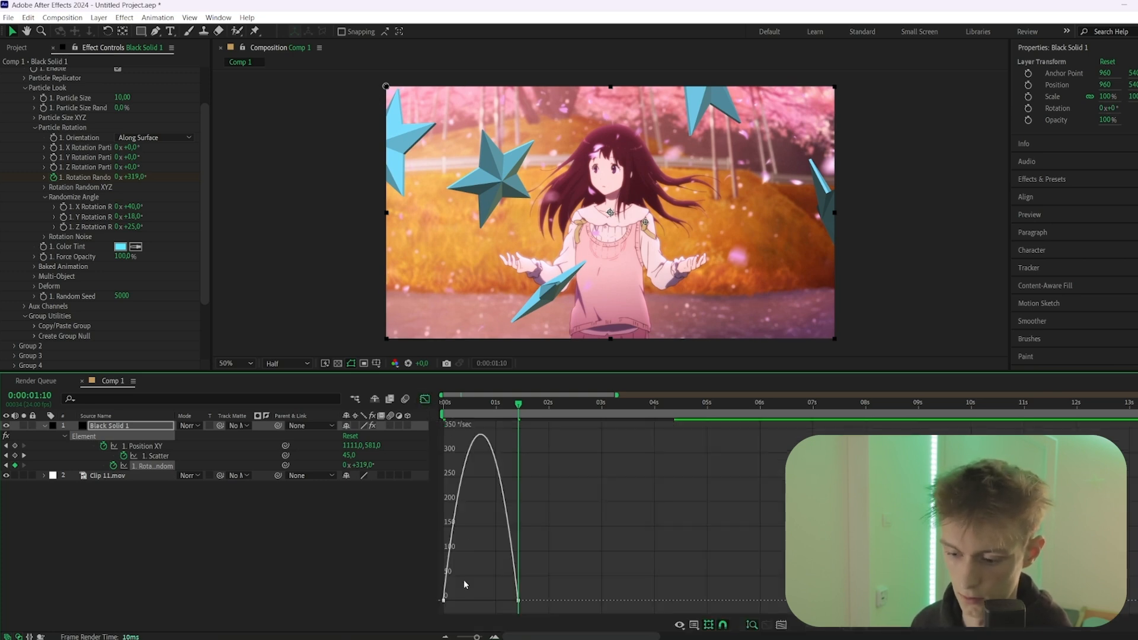
left_click(444, 601)
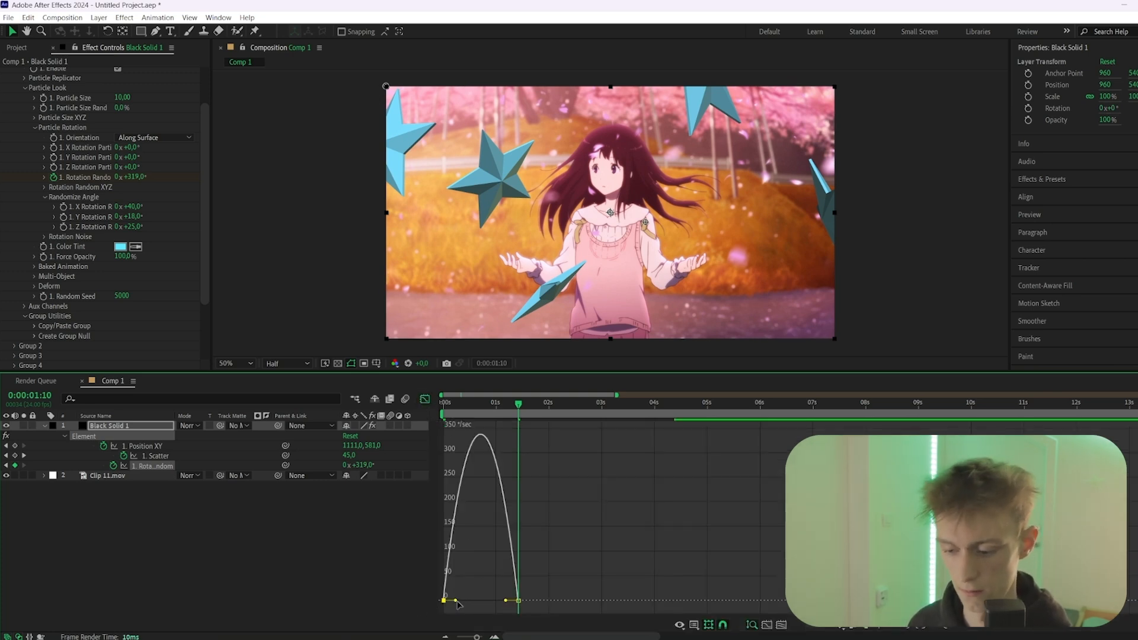
left_click_drag(458, 603, 501, 605)
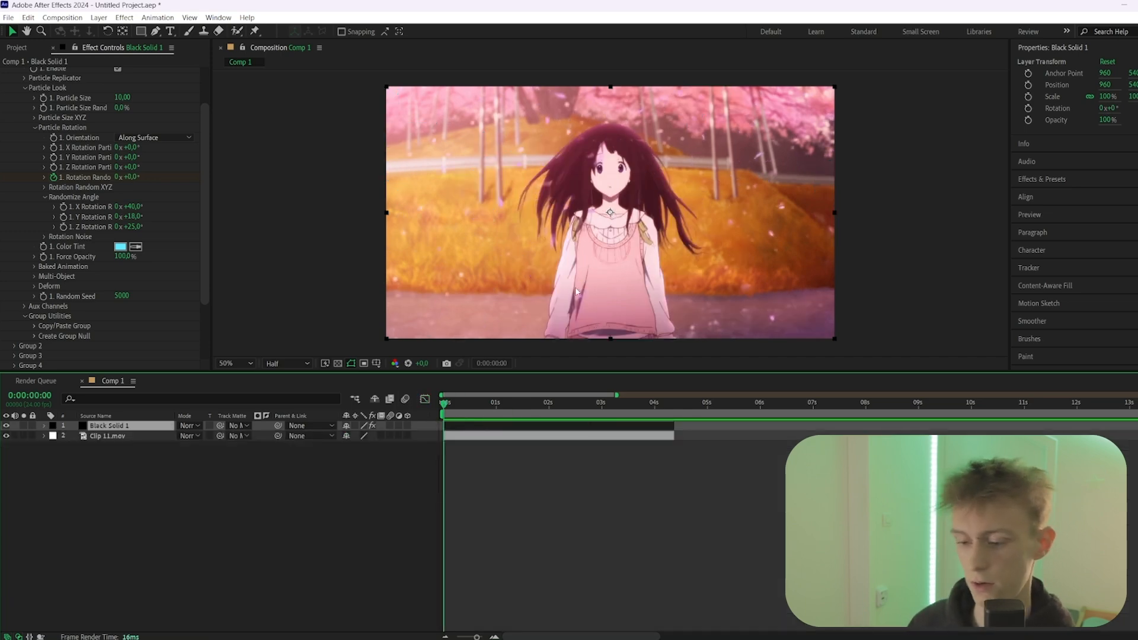
key("space")
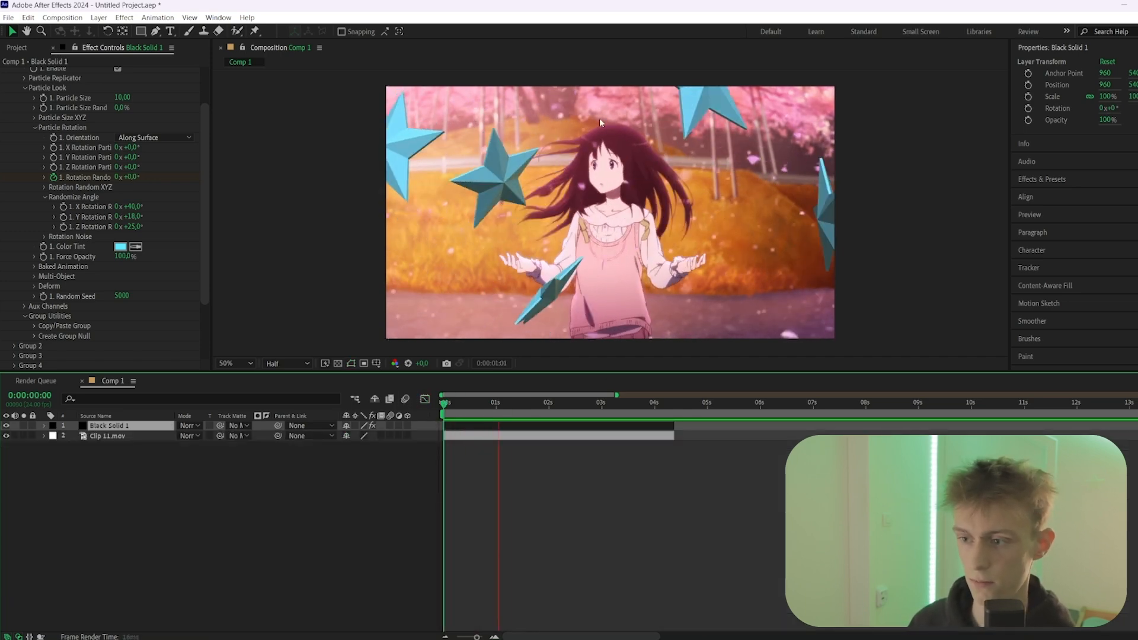
Apply the S_AutoPaint effect to the star solid layer, checking it at 0:00:02:06
left_click_drag(464, 403, 573, 406)
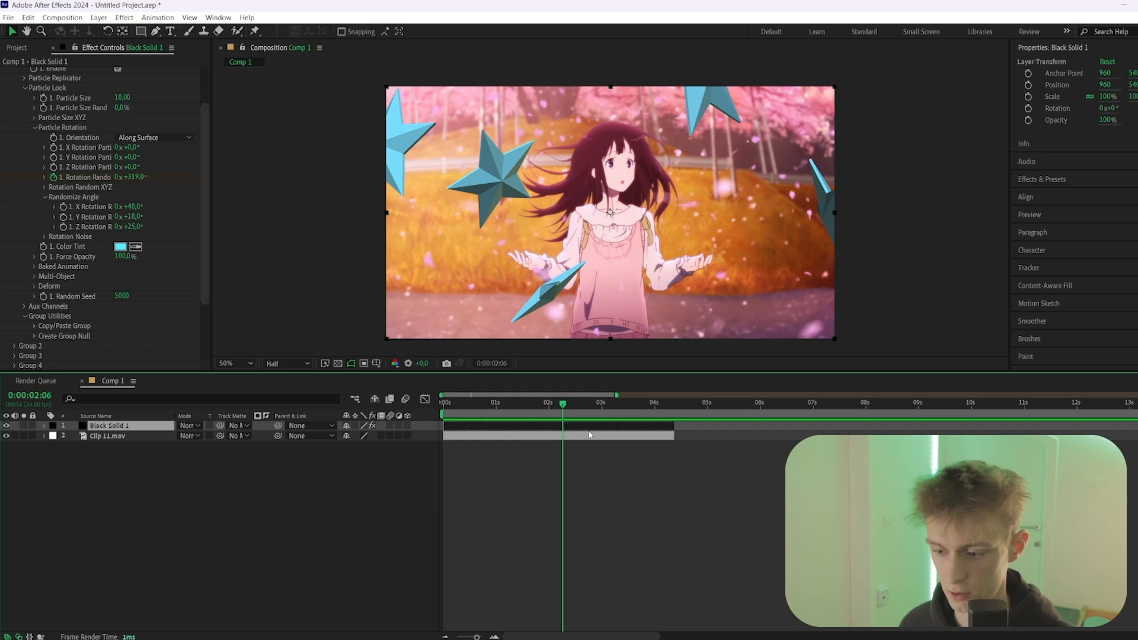
key("ctrl+space")
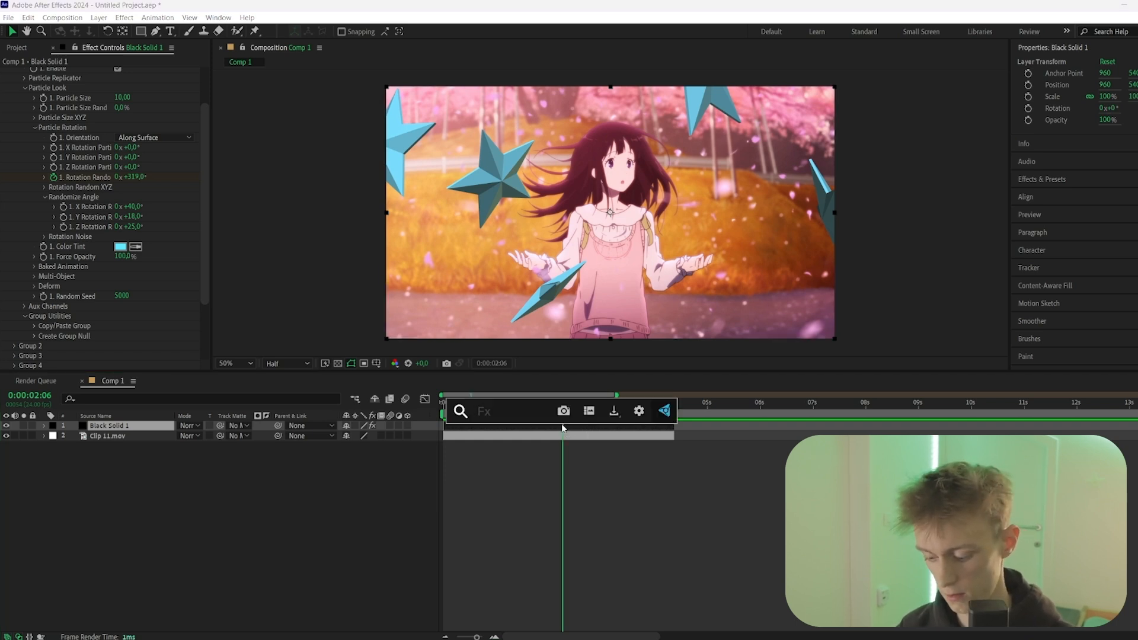
type("s_")
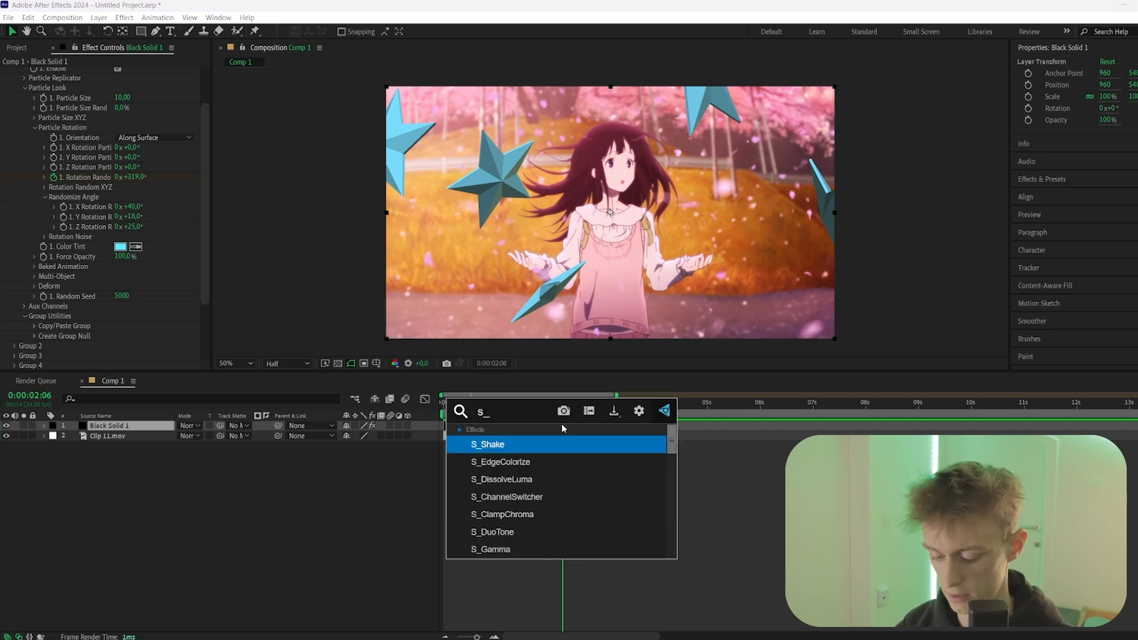
type("auto")
key("Return")
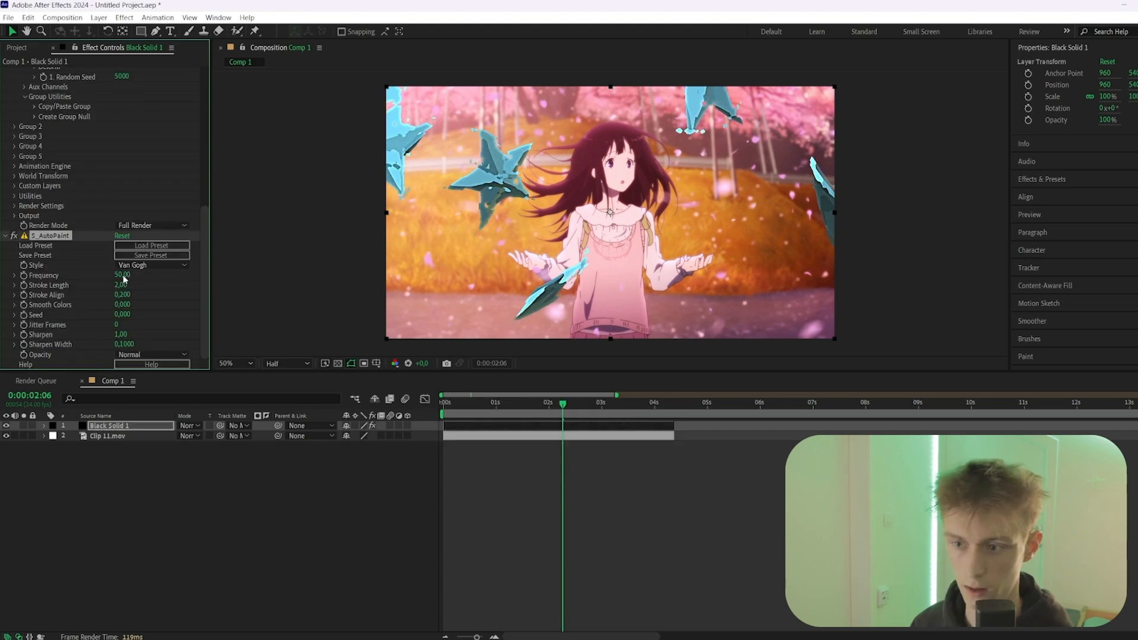
Set S_AutoPaint's Frequency to 111 and Stroke Align to 0.920, and preview the painted stars
mouse_move(123, 276)
left_mouse_down()
mouse_move(142, 276)
mouse_move(138, 295)
left_mouse_up()
key("space")
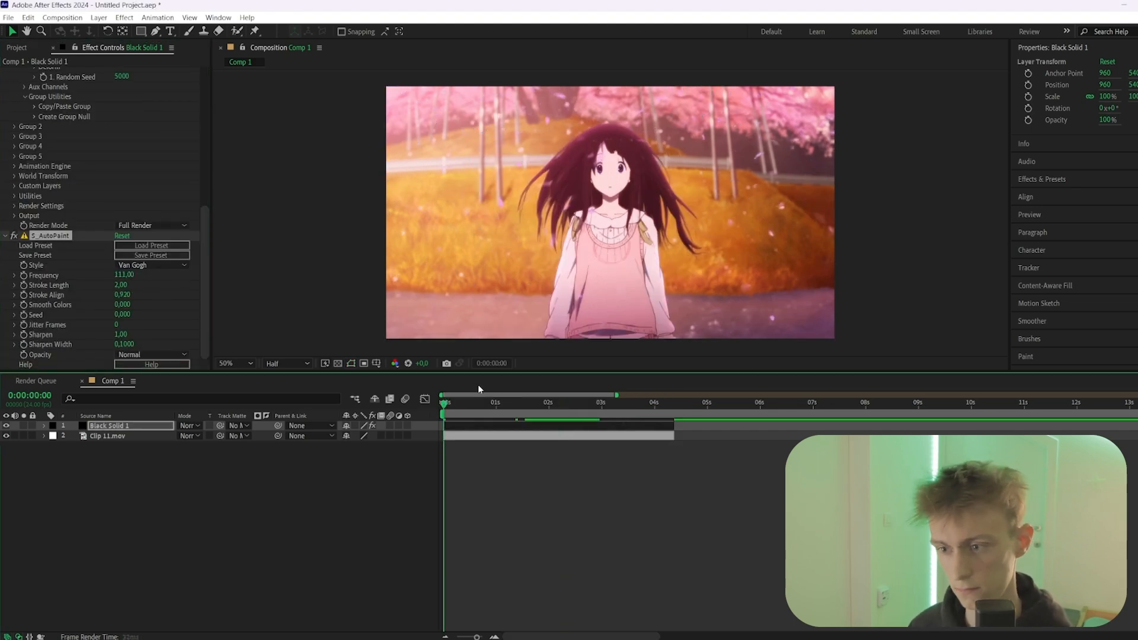
left_click(514, 405)
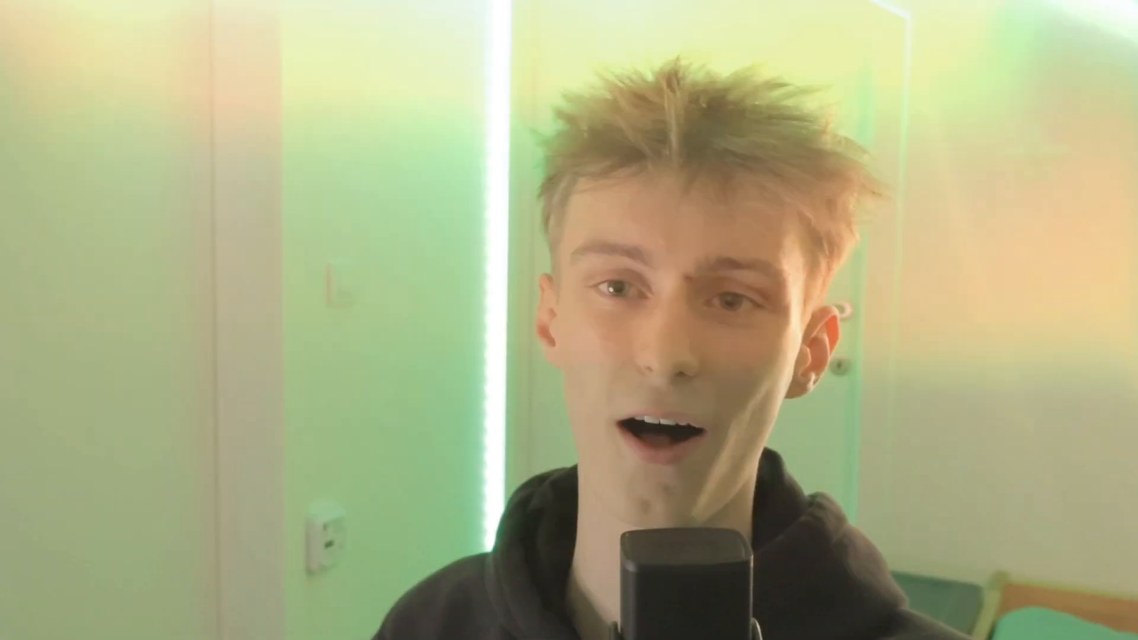